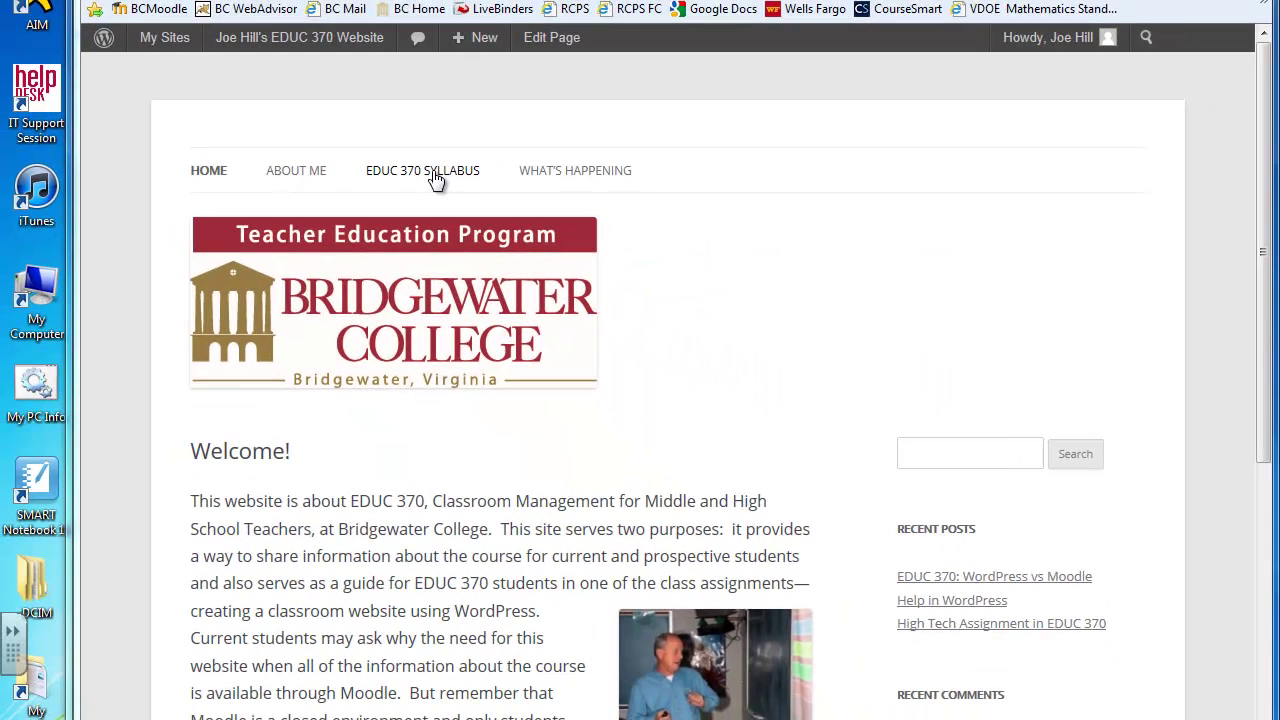
- Open the EDUC 370 Syllabus page of the class website and look through its content
left_click(718, 308)
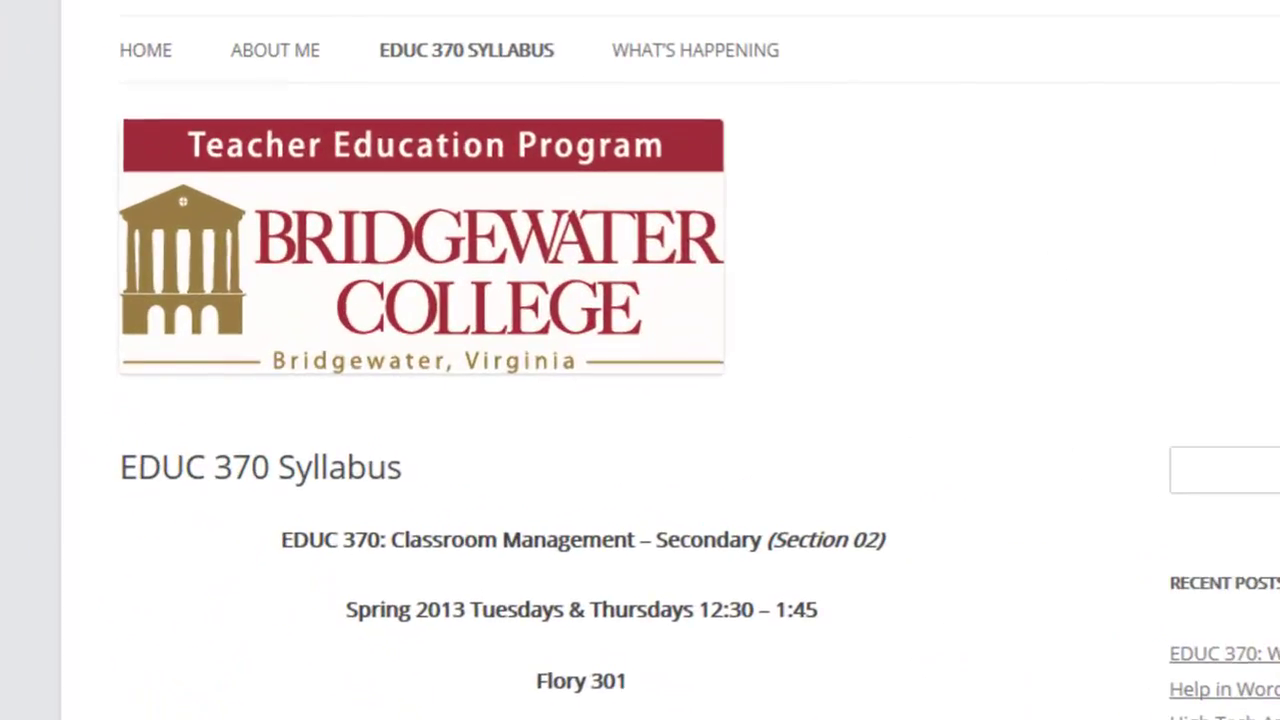
scroll(640, 360, "down", 15)
scroll(640, 360, "down", 15)
scroll(640, 360, "down", 15)
scroll(640, 360, "up", 20)
scroll(640, 360, "up", 10)
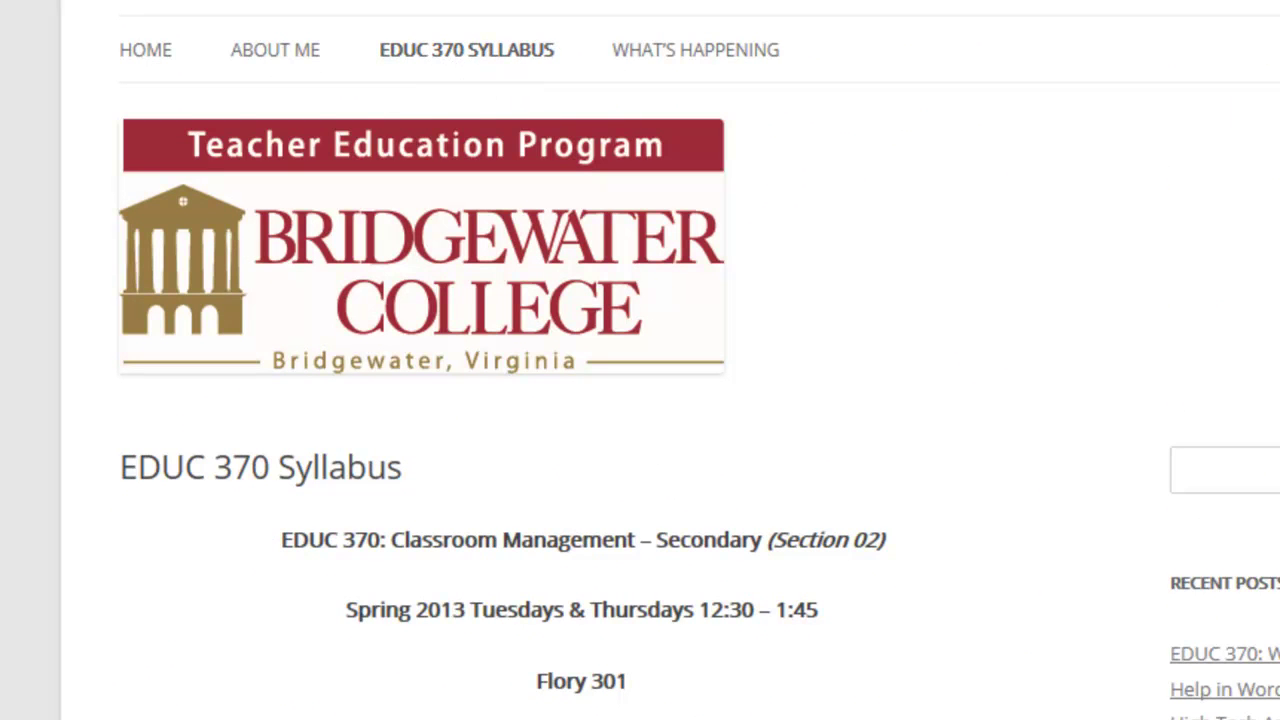
scroll(640, 360, "down", 15)
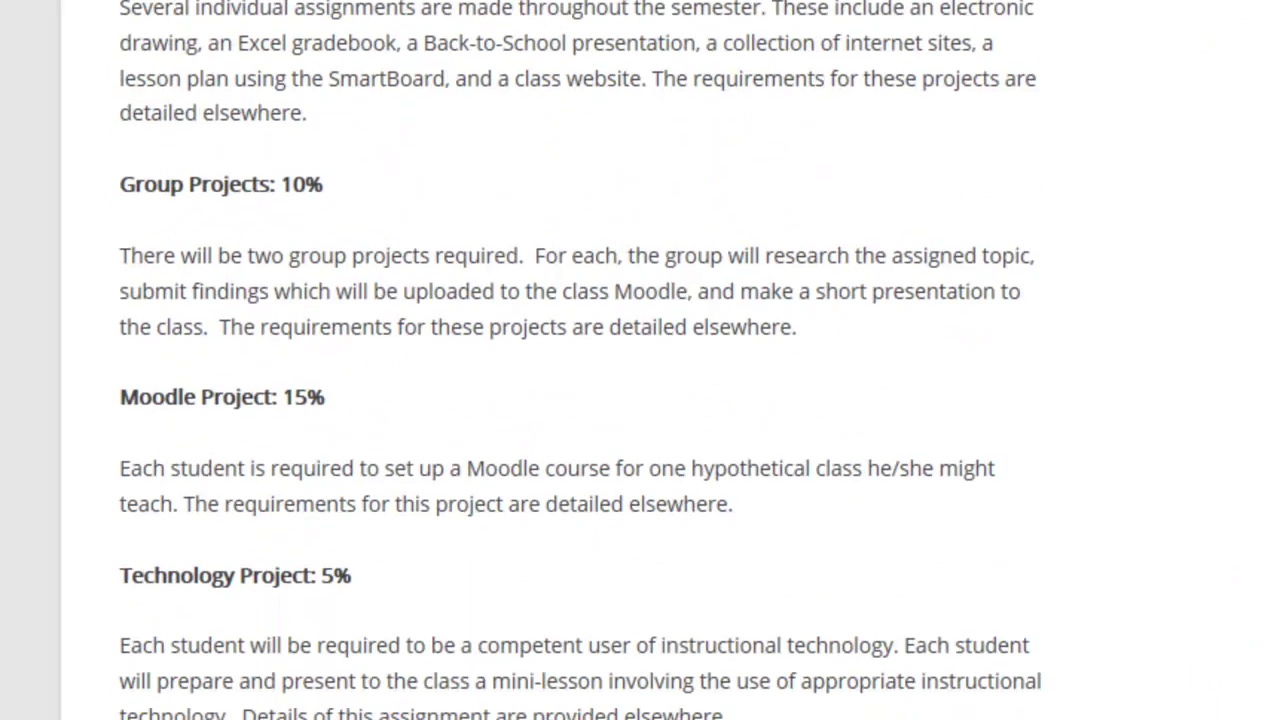
scroll(640, 360, "up", 15)
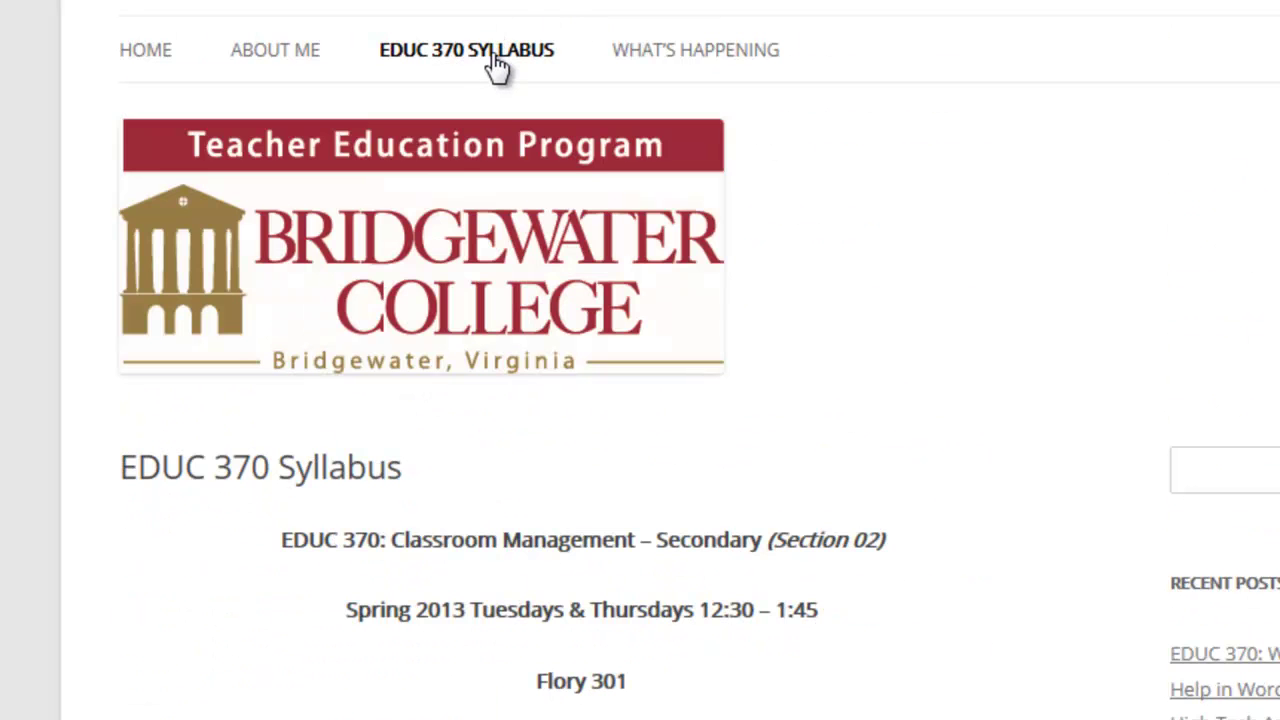
- Look through the website's About Me page and return to the EDUC 370 Syllabus page
left_click(268, 62)
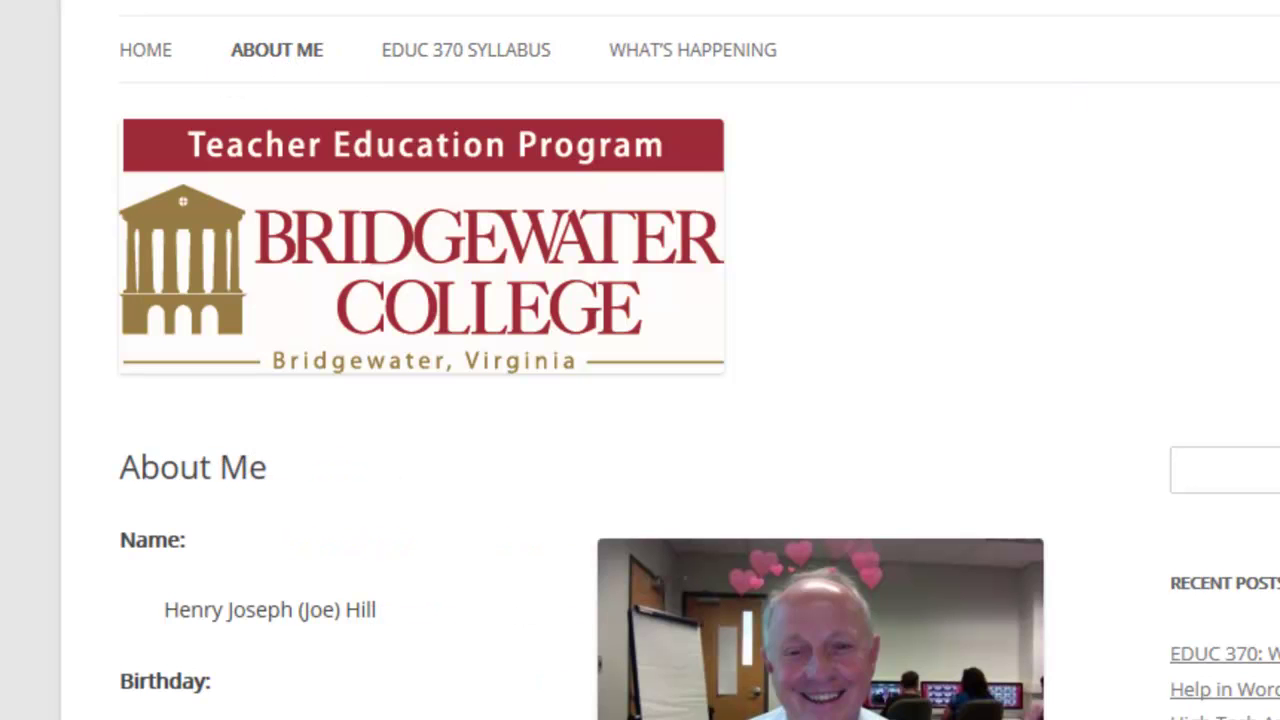
scroll(640, 400, "down", 10)
scroll(640, 400, "up", 10)
left_click(432, 58)
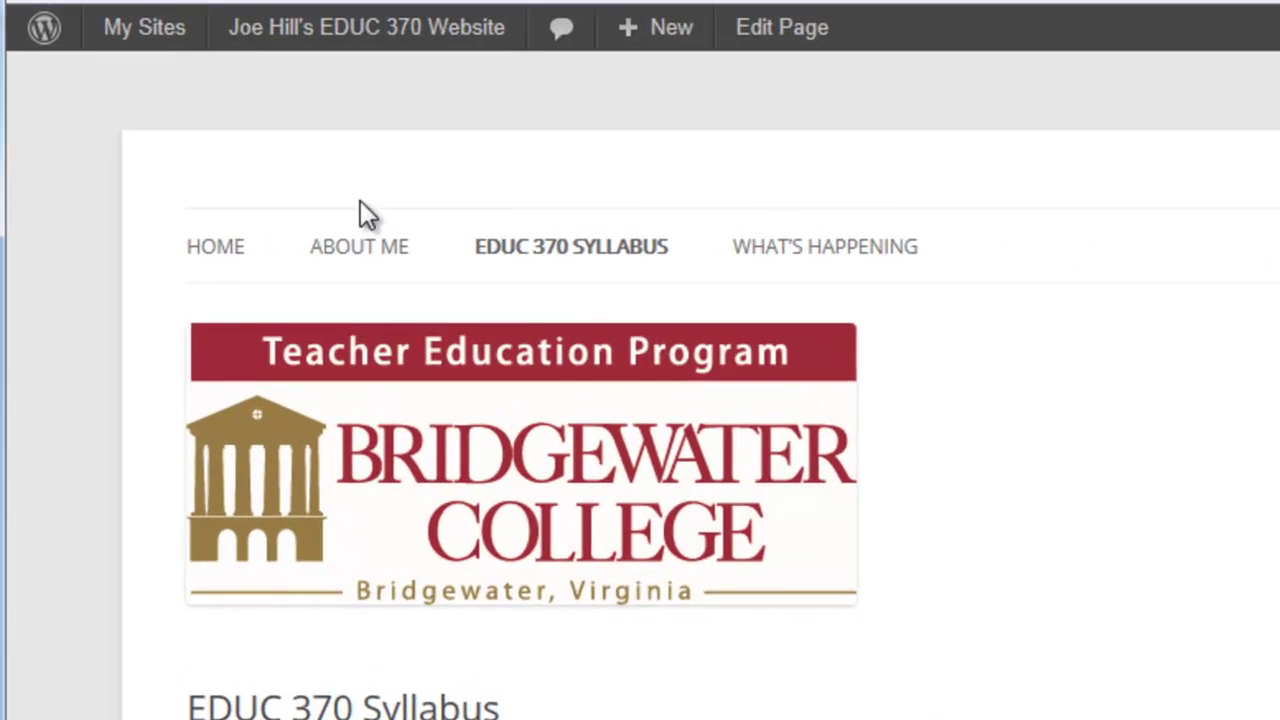
- Go to the site's dashboard, list all pages, and open the About Me page for editing
mouse_move(310, 30)
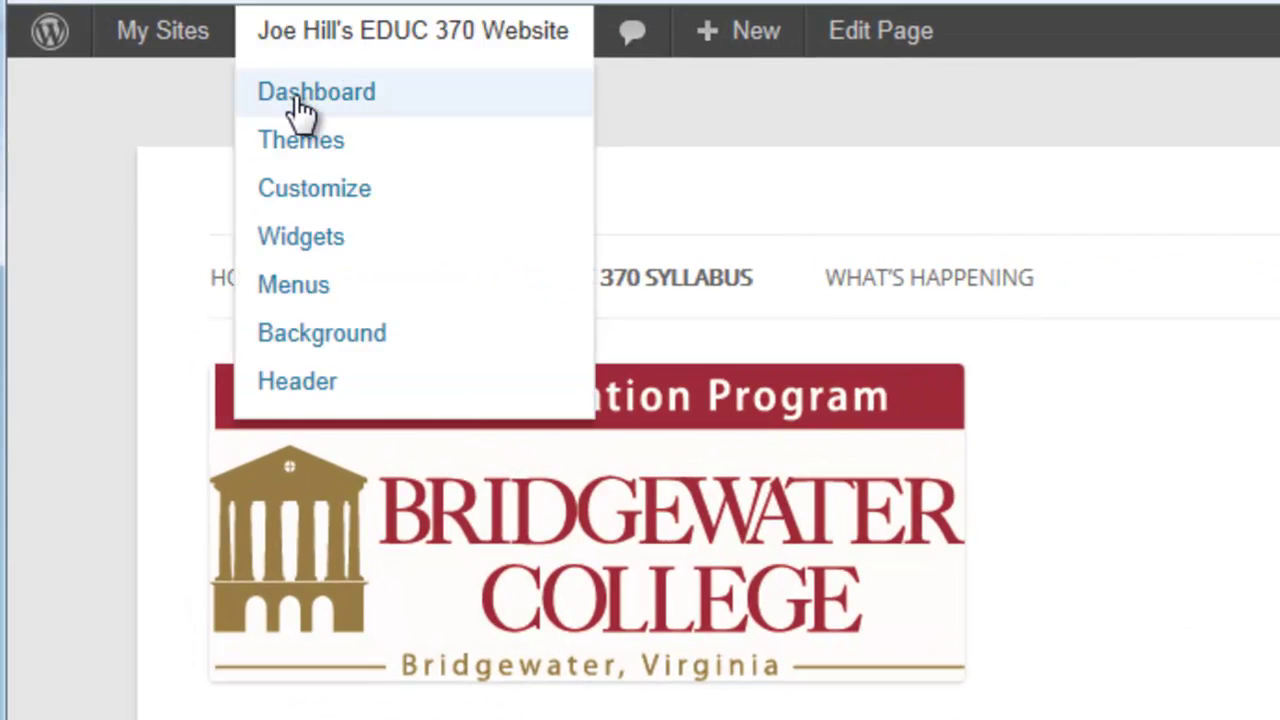
left_click(296, 100)
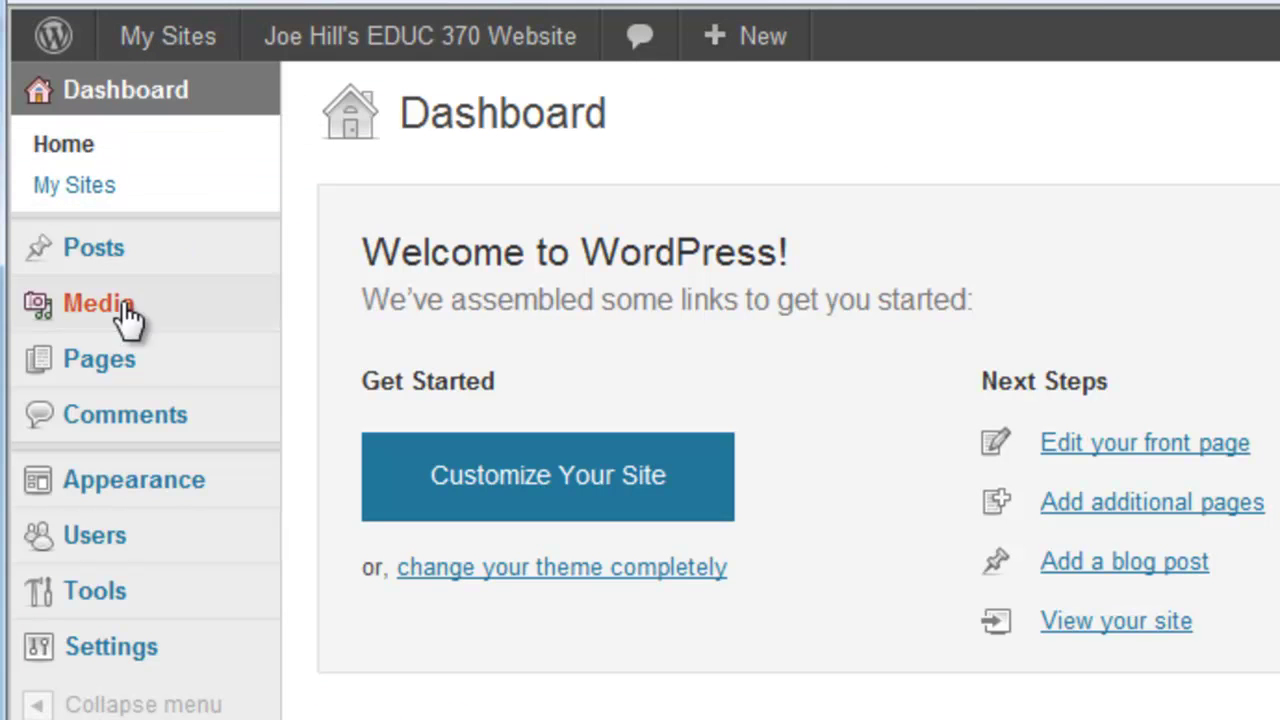
mouse_move(105, 370)
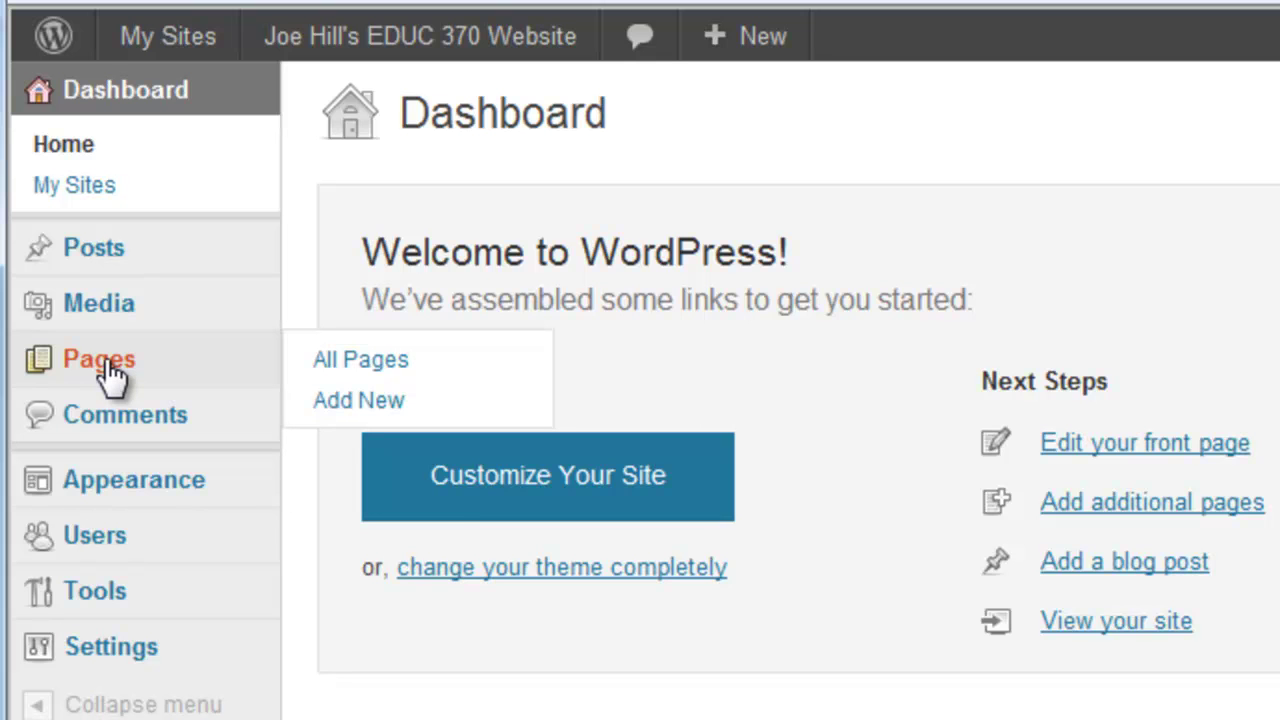
left_click(362, 361)
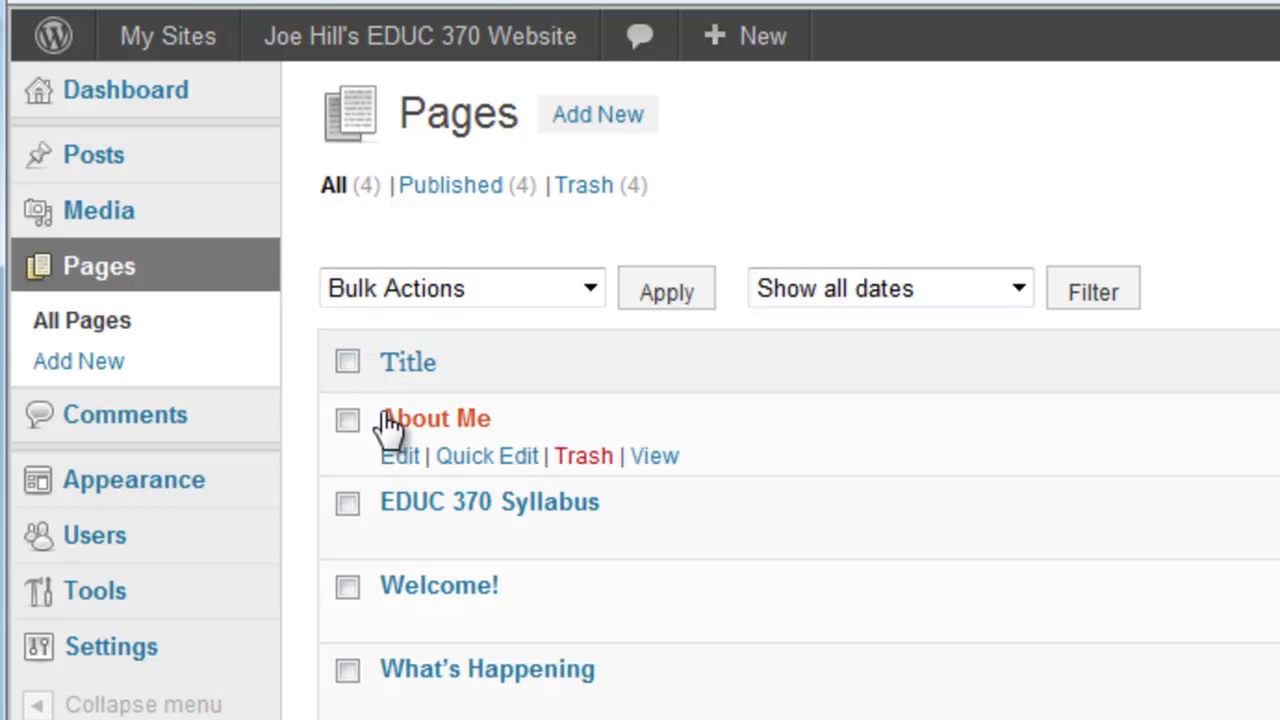
left_click(404, 458)
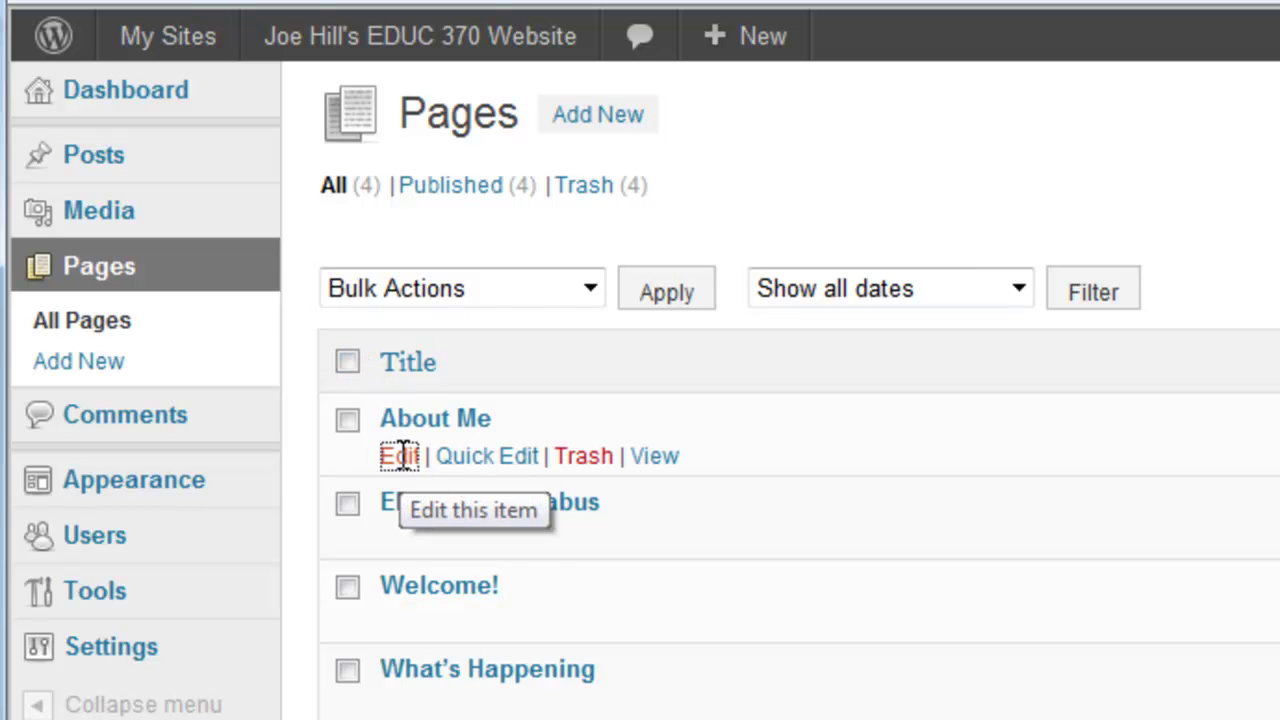
scroll(826, 411, "down", 5)
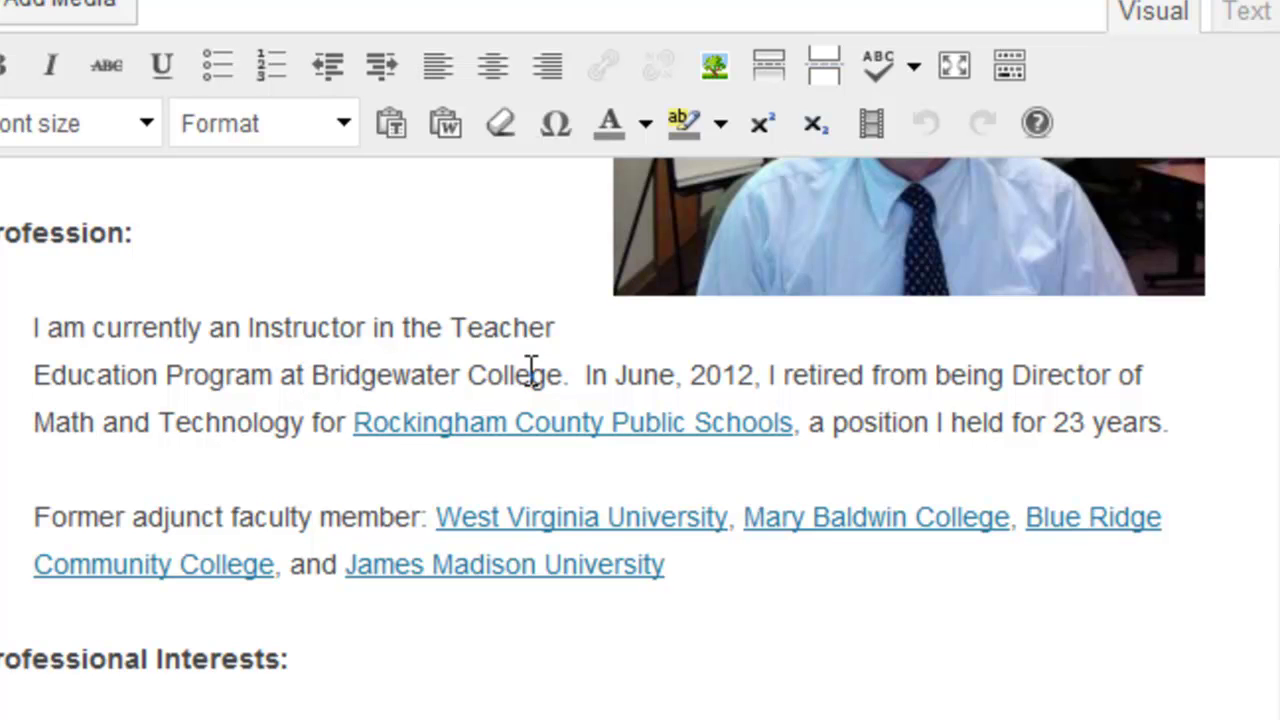
left_click_drag(318, 378, 538, 382)
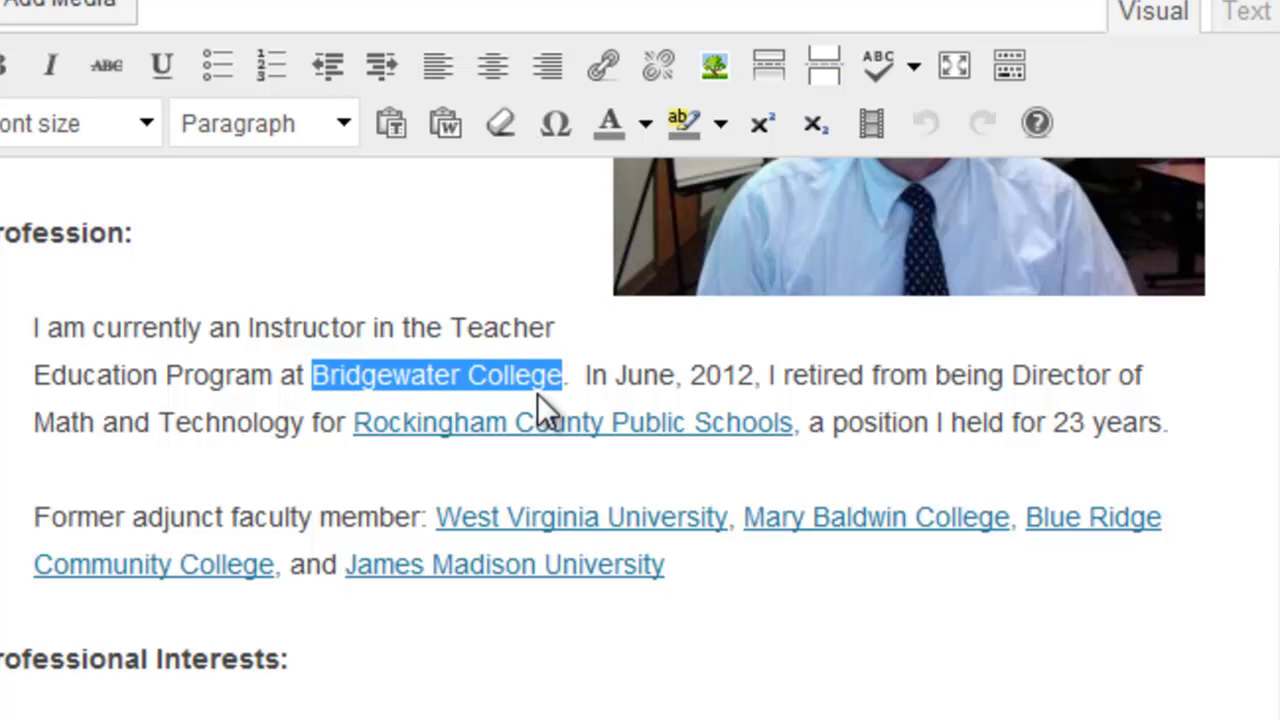
left_click(604, 63)
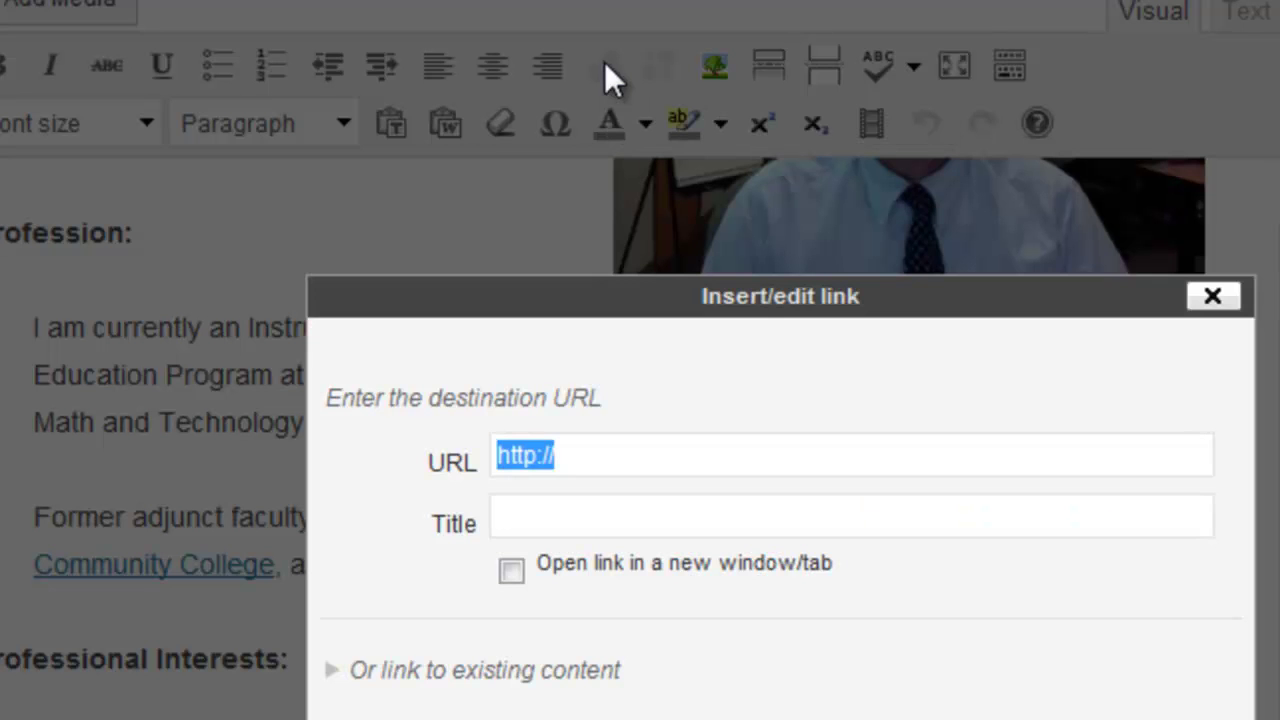
left_click(575, 460)
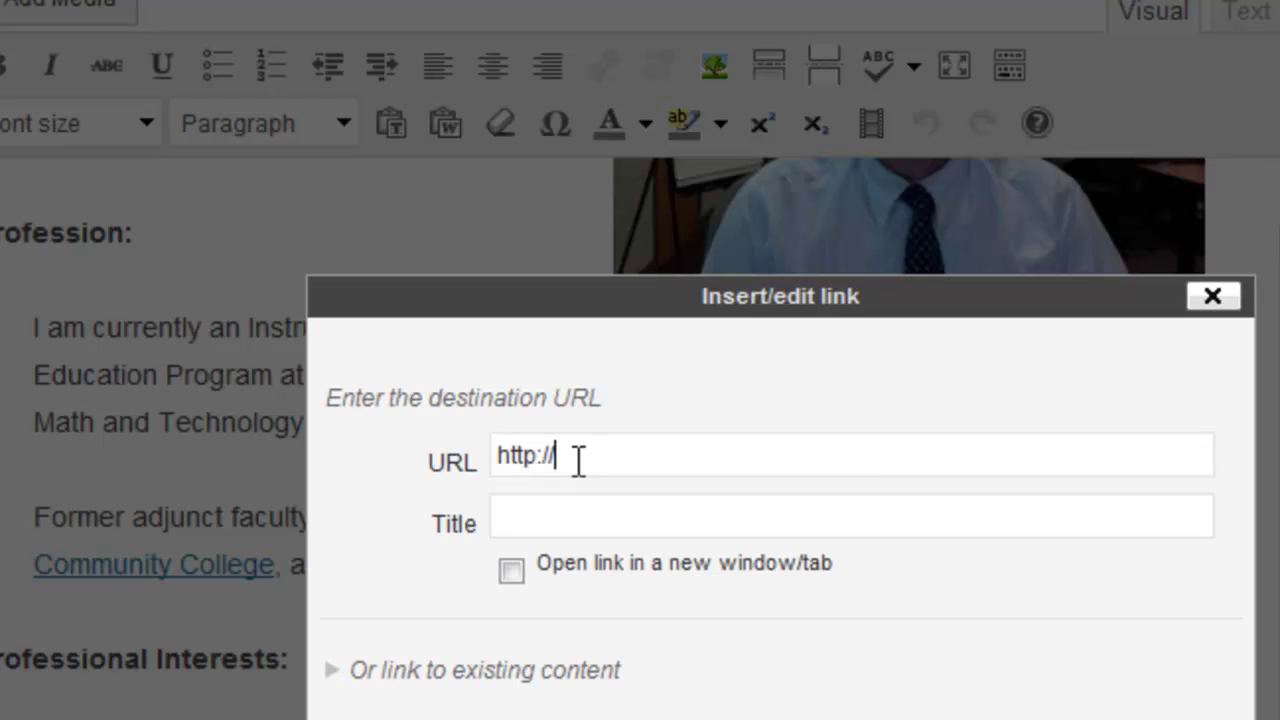
type("www.bridgewater.edu")
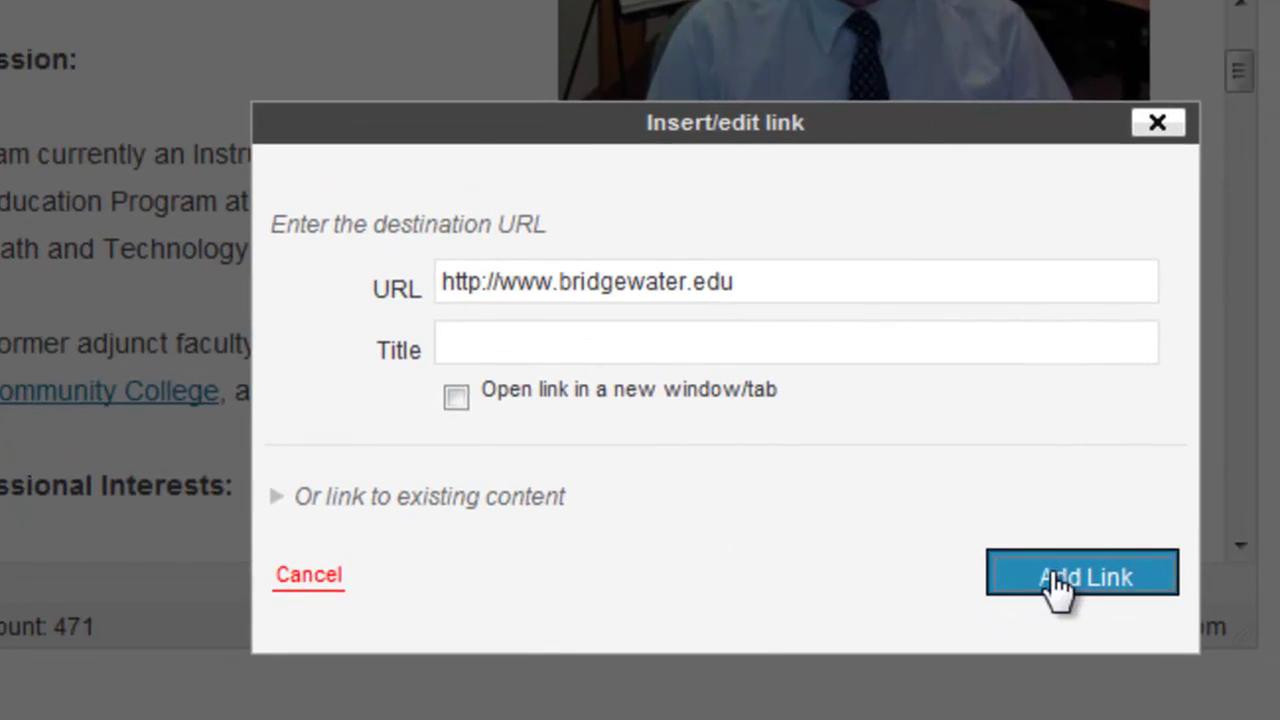
left_click(1057, 583)
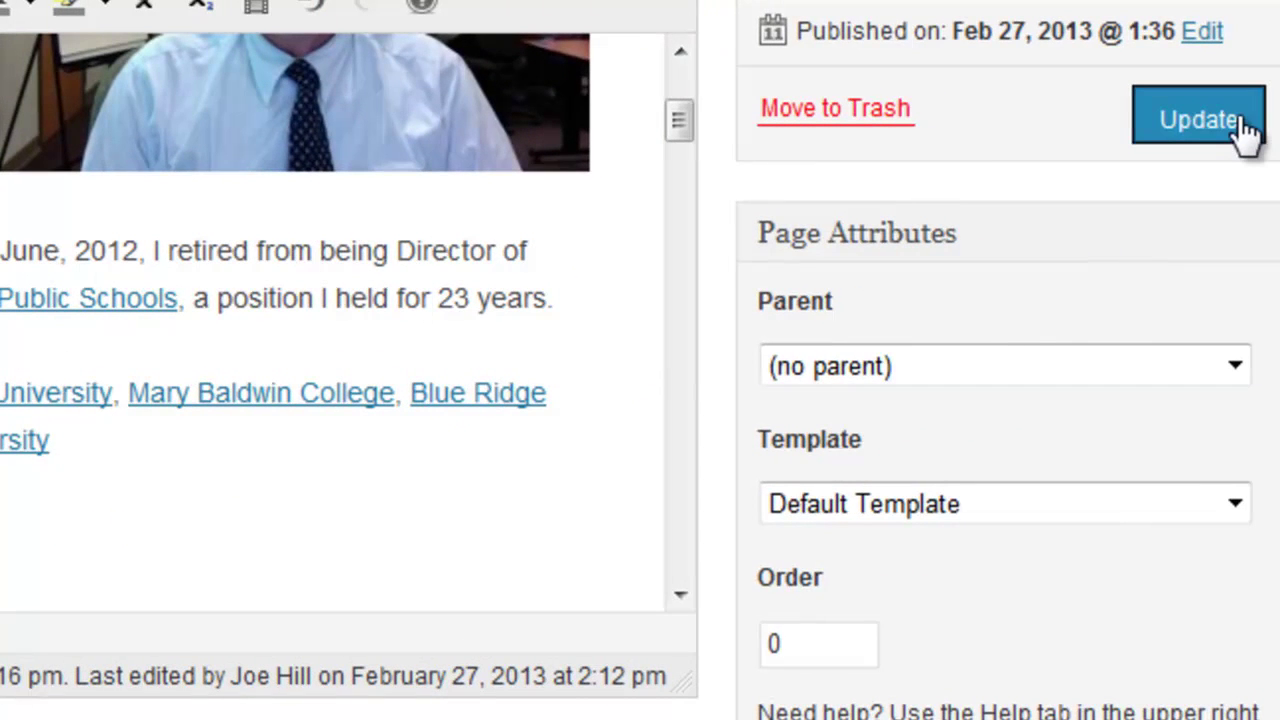
- Update the About Me page, view it on the site, and test the Bridgewater College link
left_click(1208, 122)
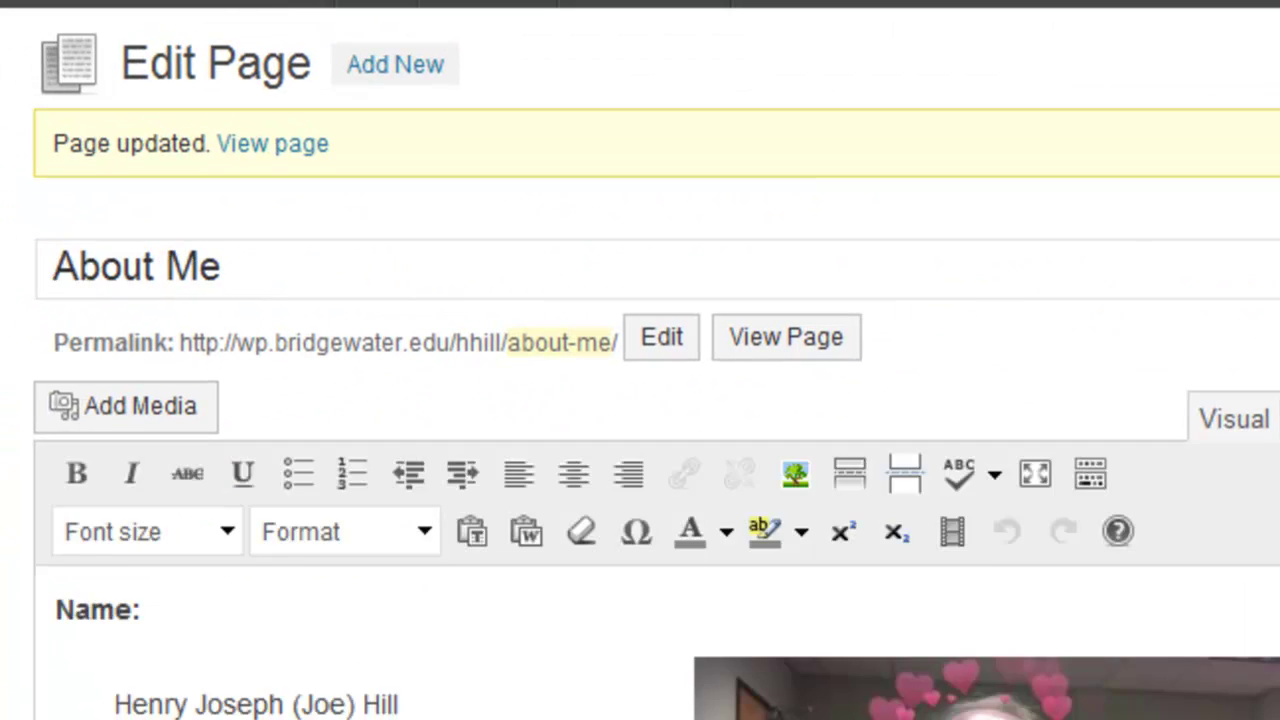
left_click(272, 146)
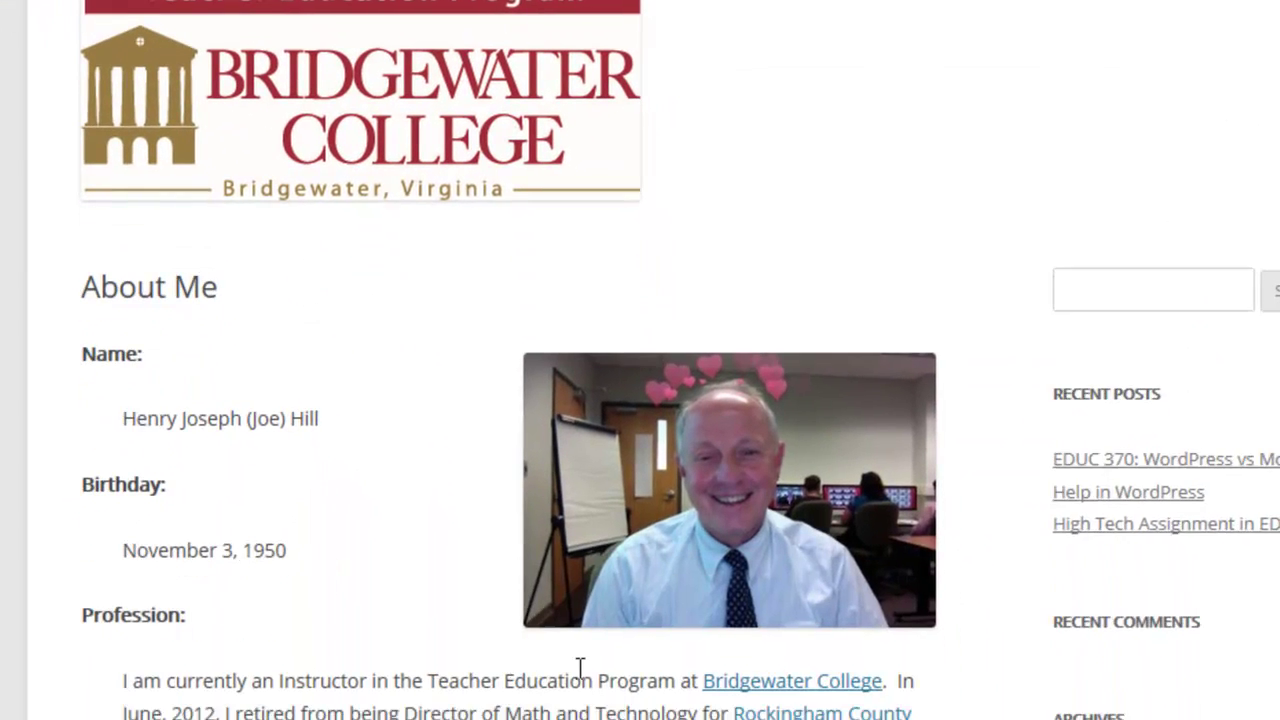
left_click(790, 684)
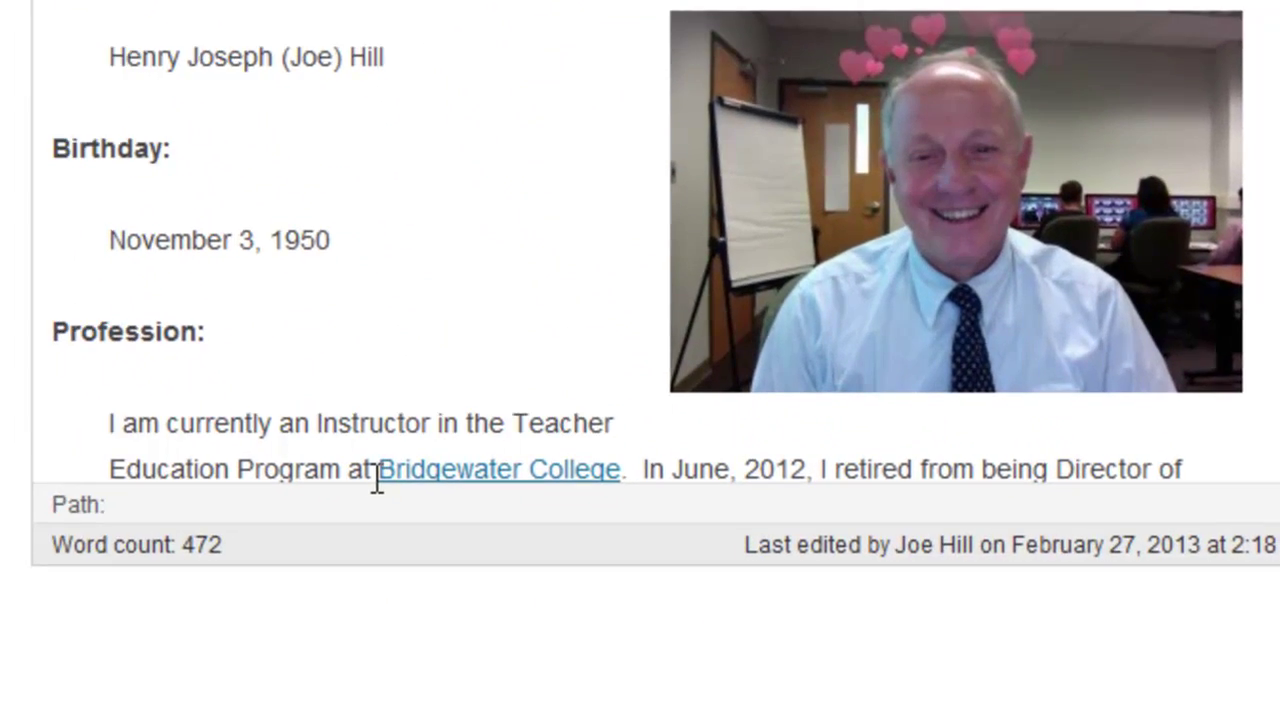
- Select the Bridgewater College link text and toggle the editor's second row of formatting tools off and on again
left_click_drag(376, 478, 629, 337)
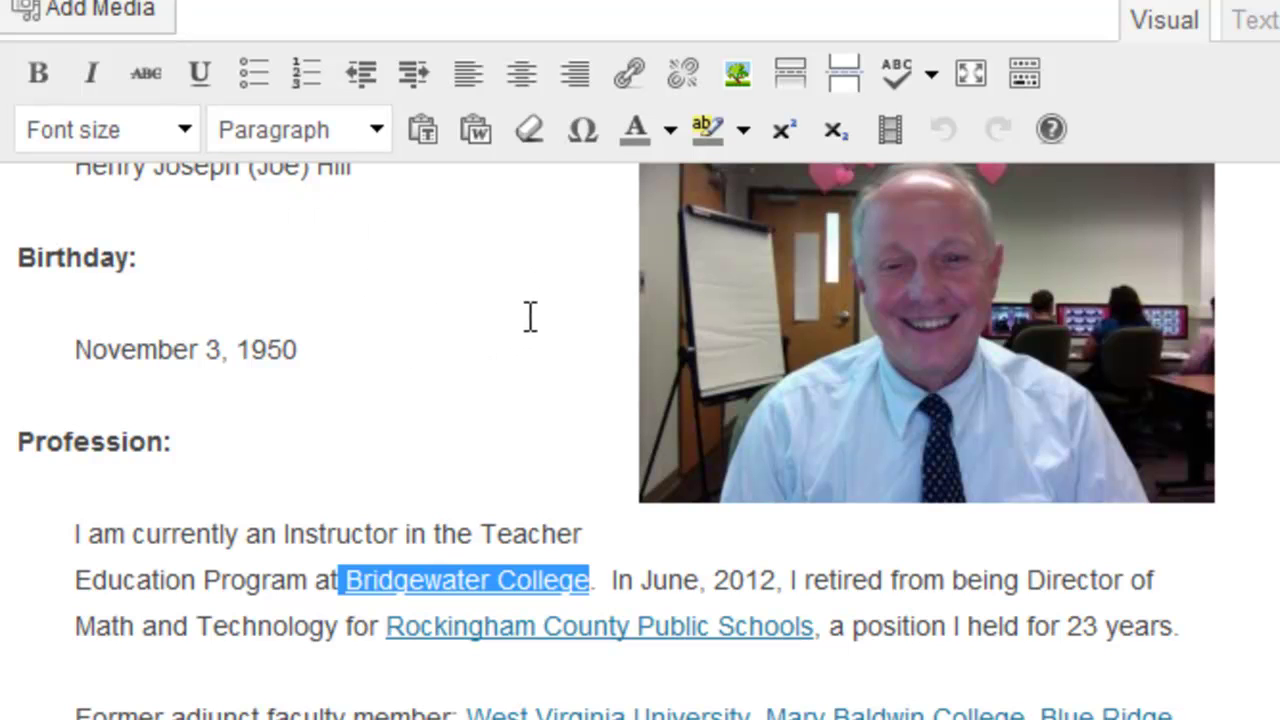
left_click(1021, 72)
left_click(1021, 72)
left_click(283, 545)
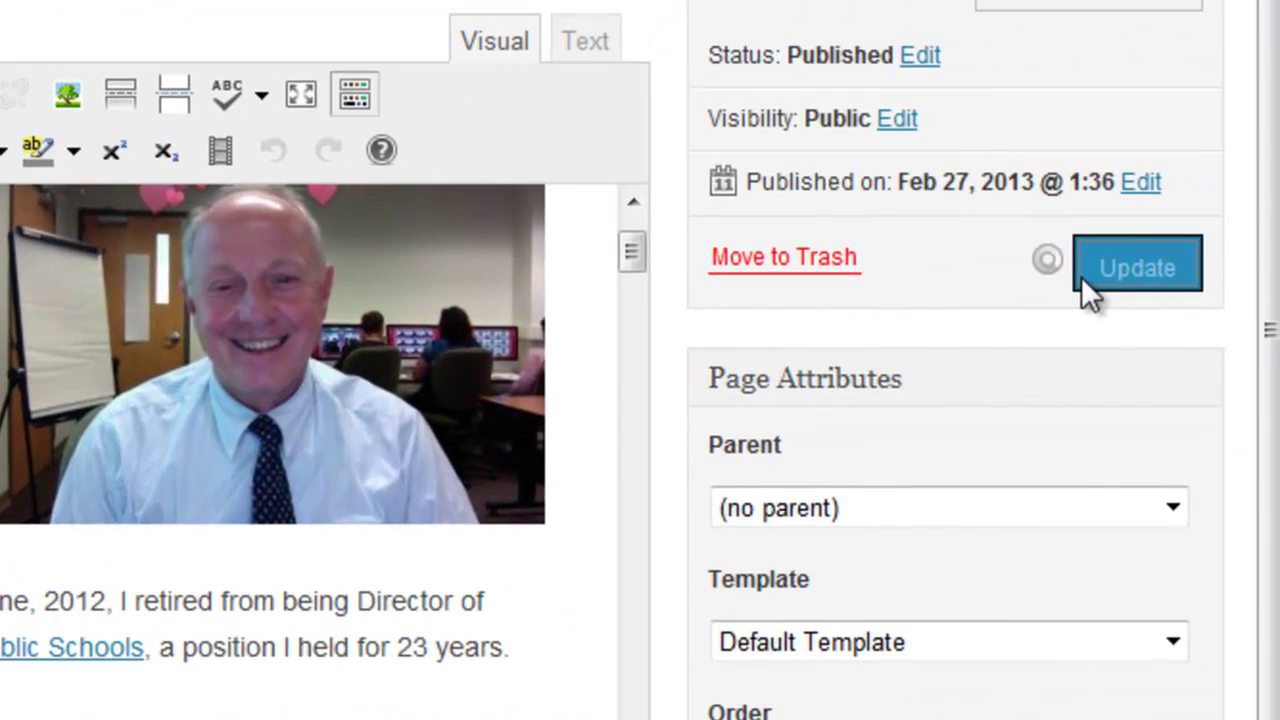
- Update the About Me page and visit the public site
left_click(1248, 266)
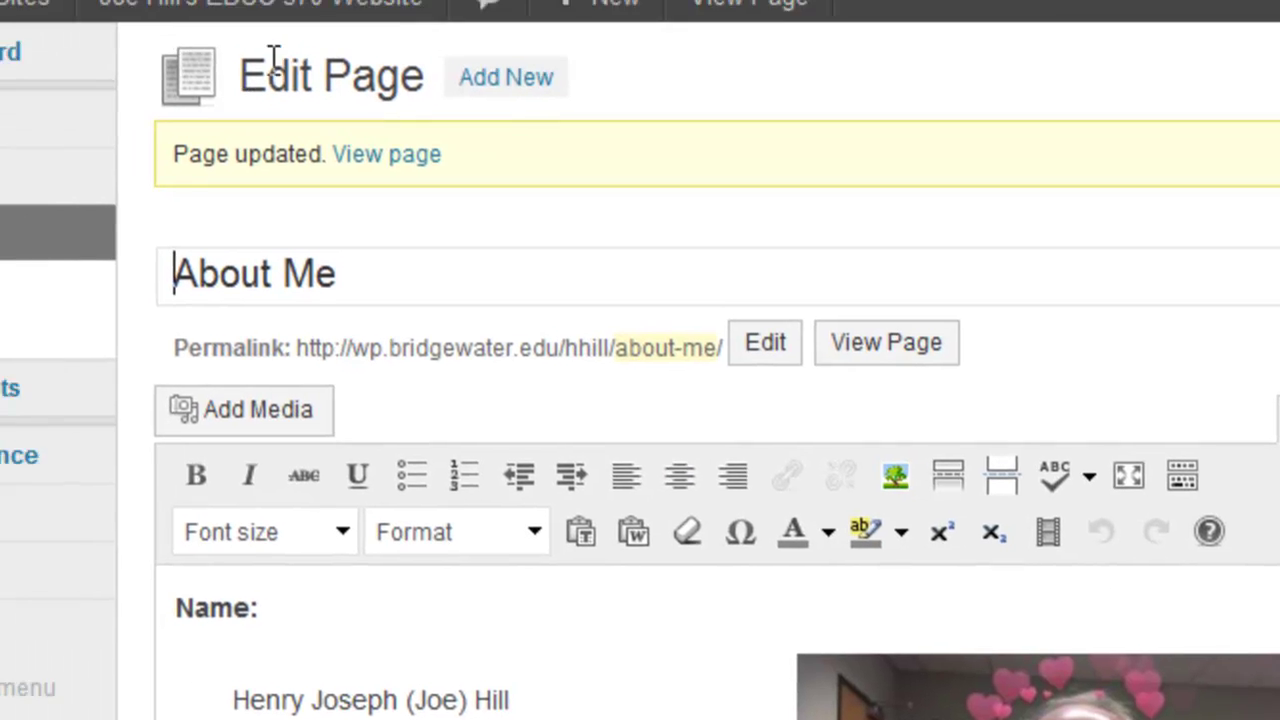
mouse_move(160, 0)
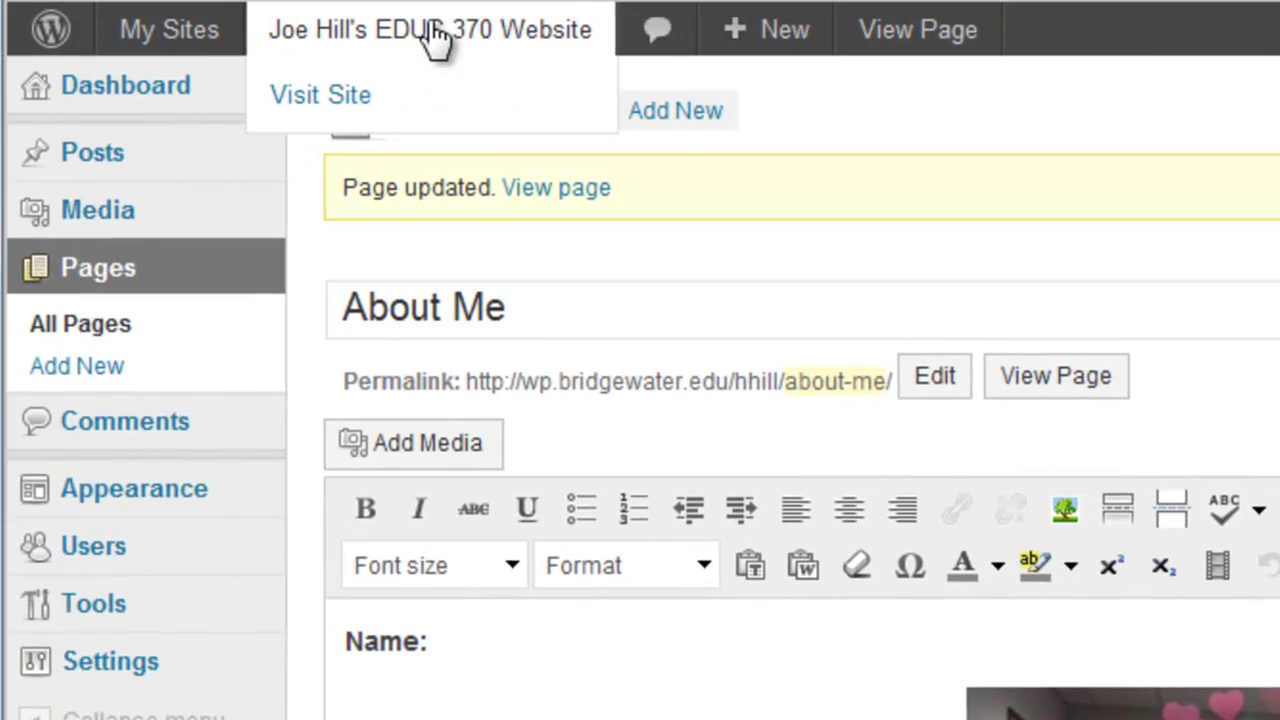
left_click(312, 100)
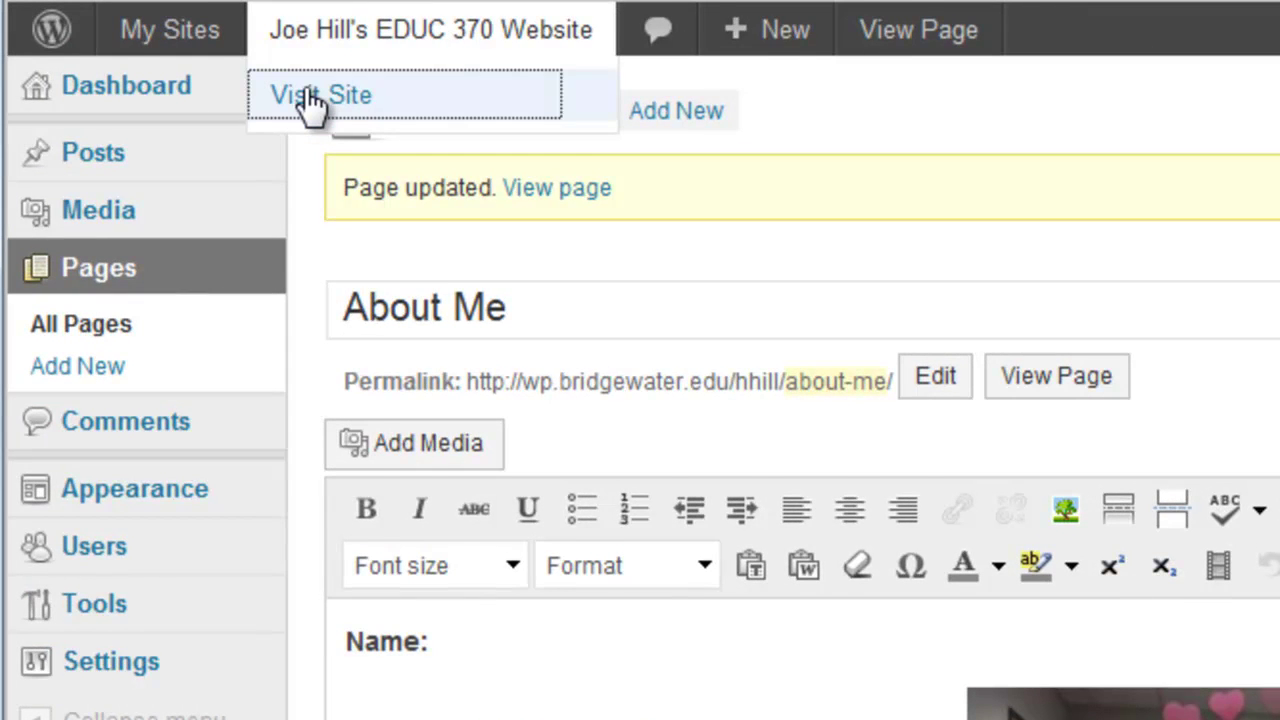
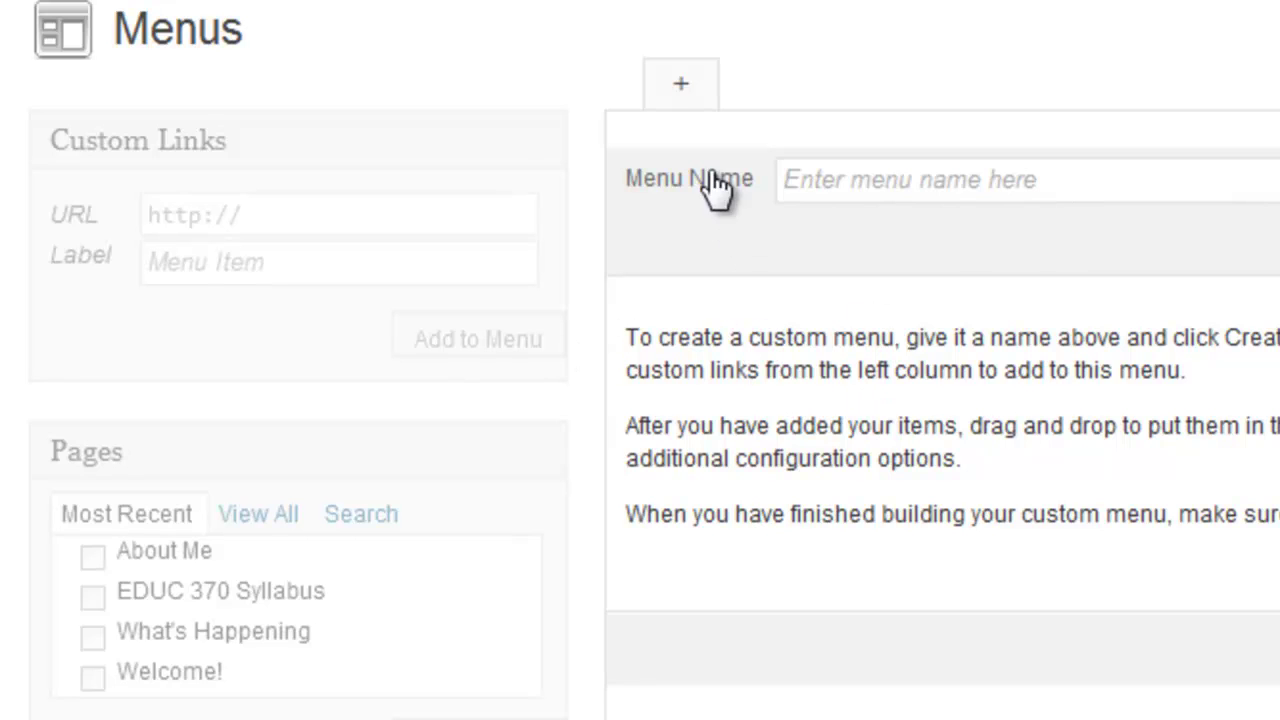
- Create a custom navigation menu named "EDUC 370 Menu"
left_click(1057, 177)
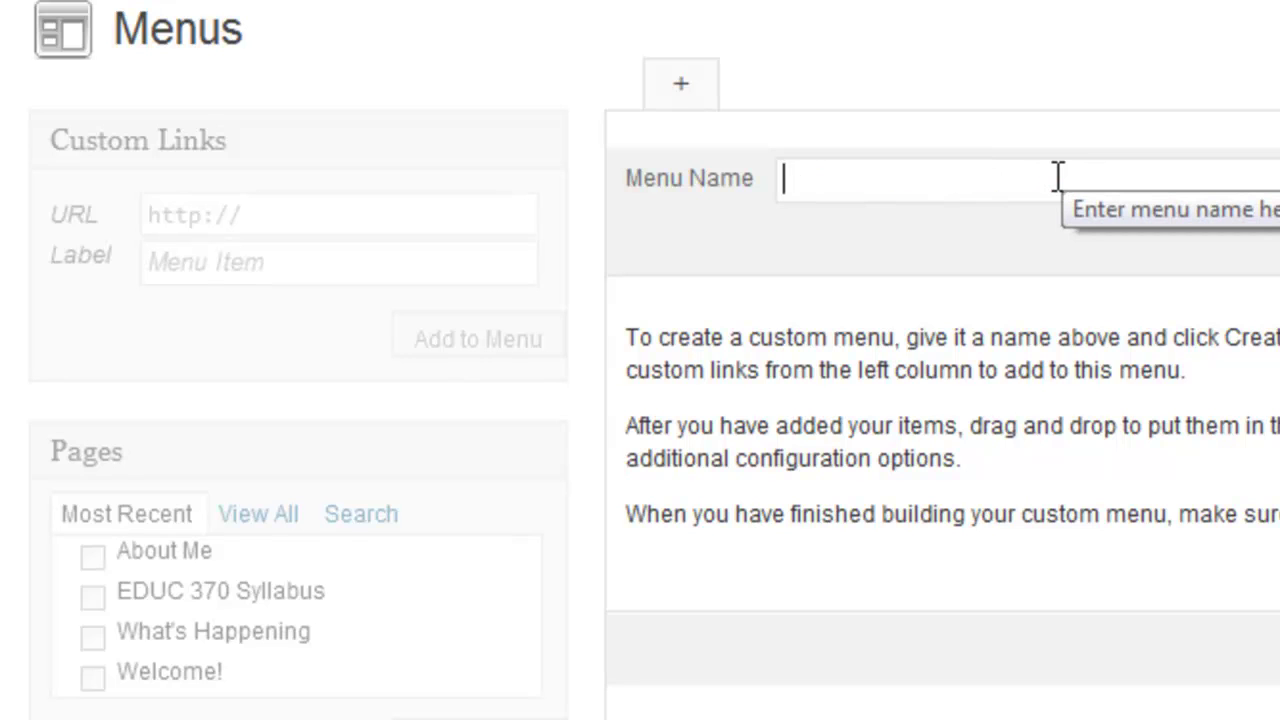
type("EDUC 370 Men")
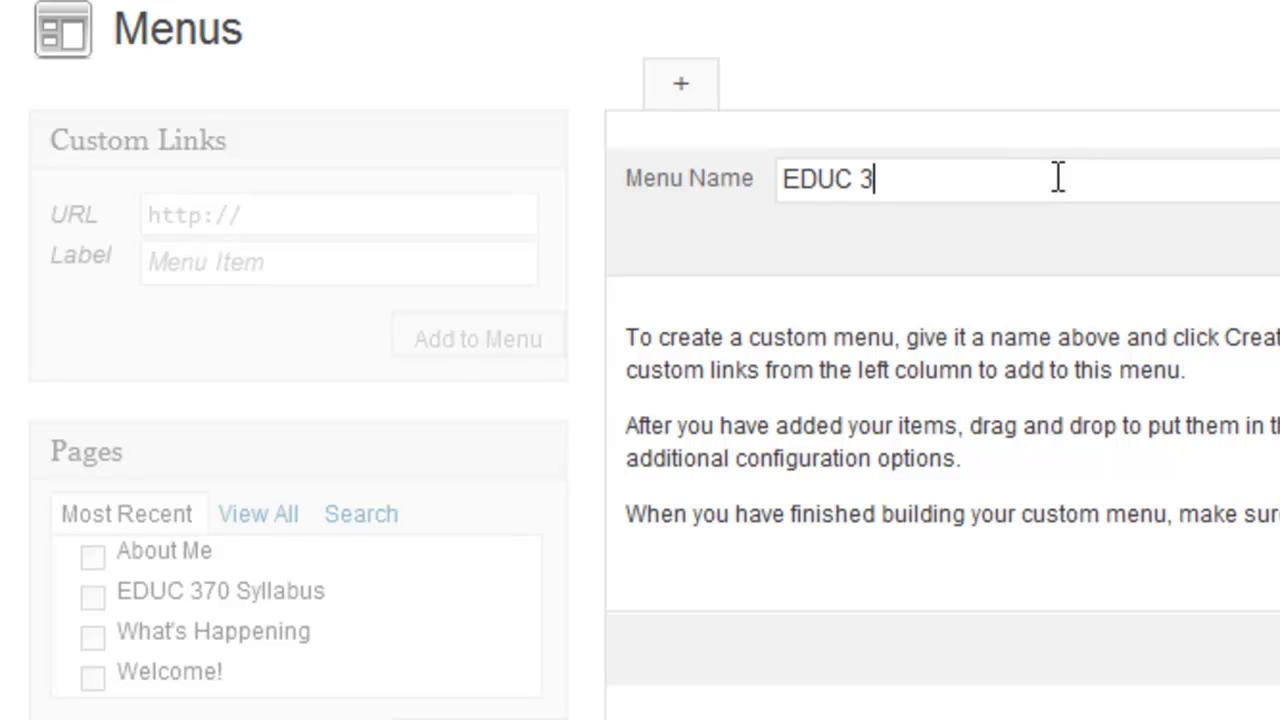
type("u")
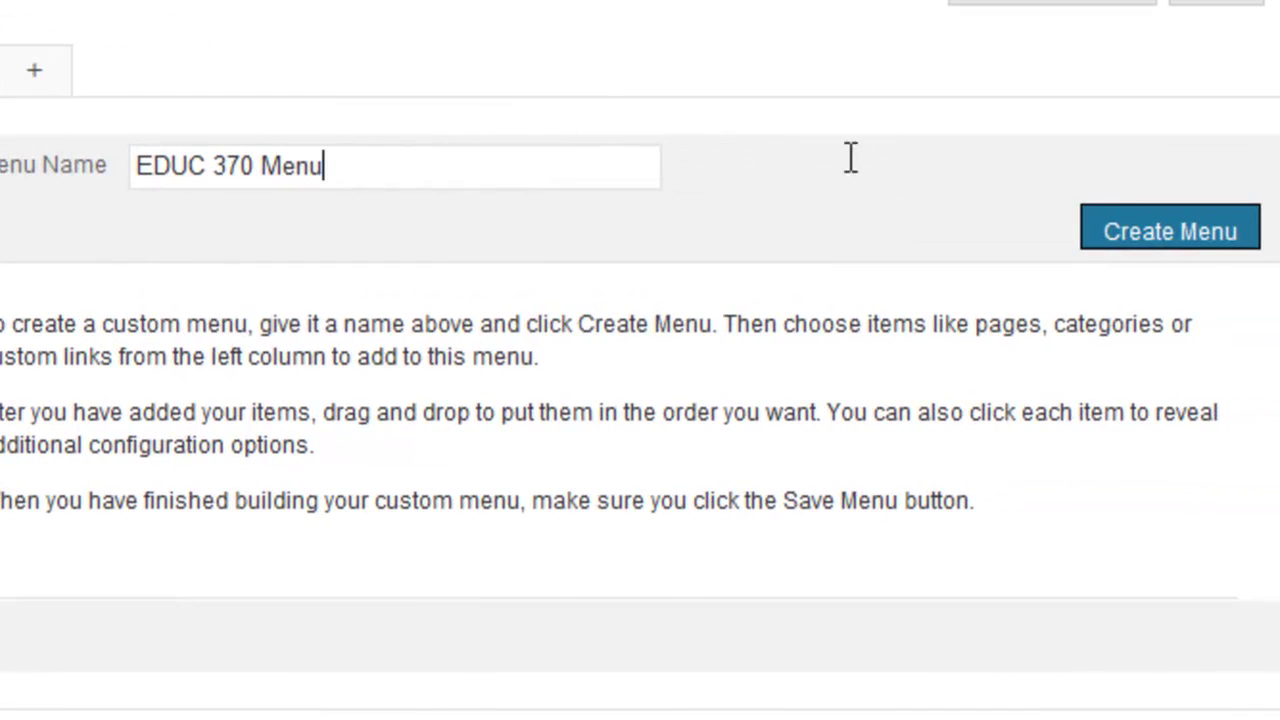
left_click(1200, 231)
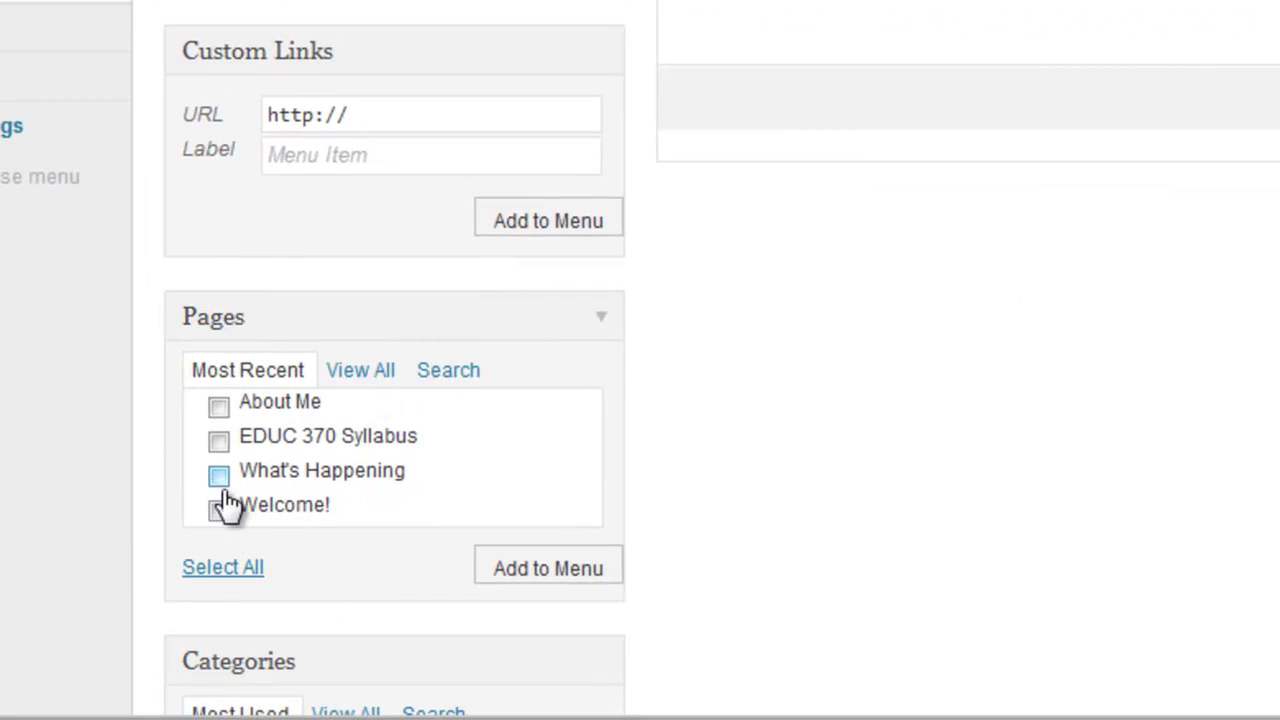
- Add the pages About Me, EDUC 370 Syllabus, What's Happening and Welcome! to the EDUC 370 Menu
left_click(219, 406)
left_click(220, 441)
left_click(219, 475)
left_click(219, 509)
left_click(565, 578)
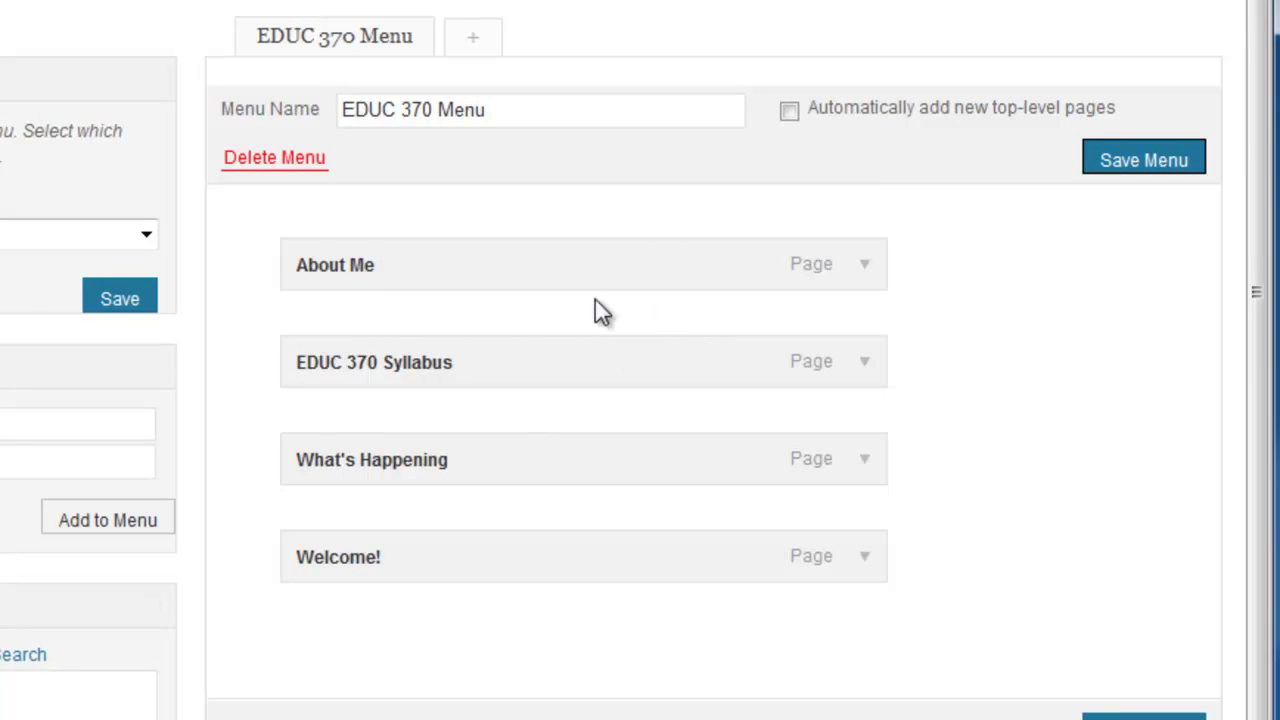
- Reorder the menu items to Welcome!, What's Happening, EDUC 370 Syllabus, About Me, and save the menu
left_click_drag(423, 577, 424, 255)
left_click_drag(423, 366, 434, 712)
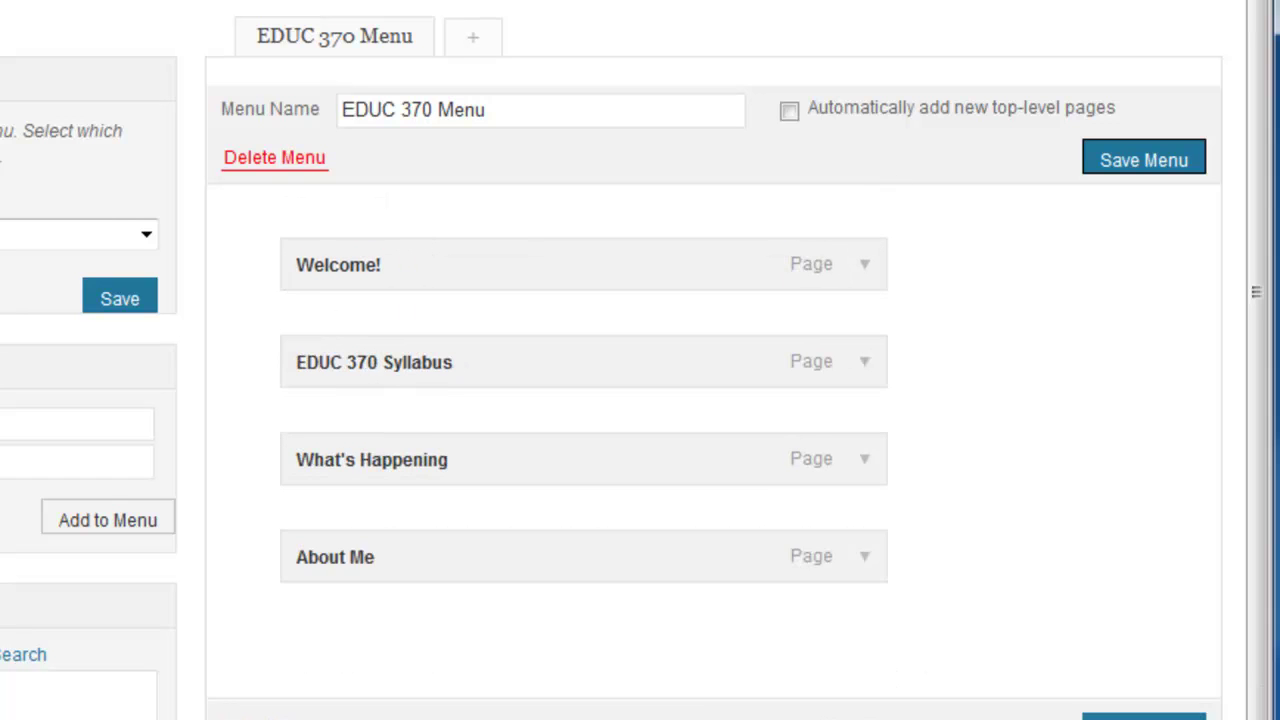
left_click_drag(466, 454, 447, 350)
scroll(1106, 409, "down", 1)
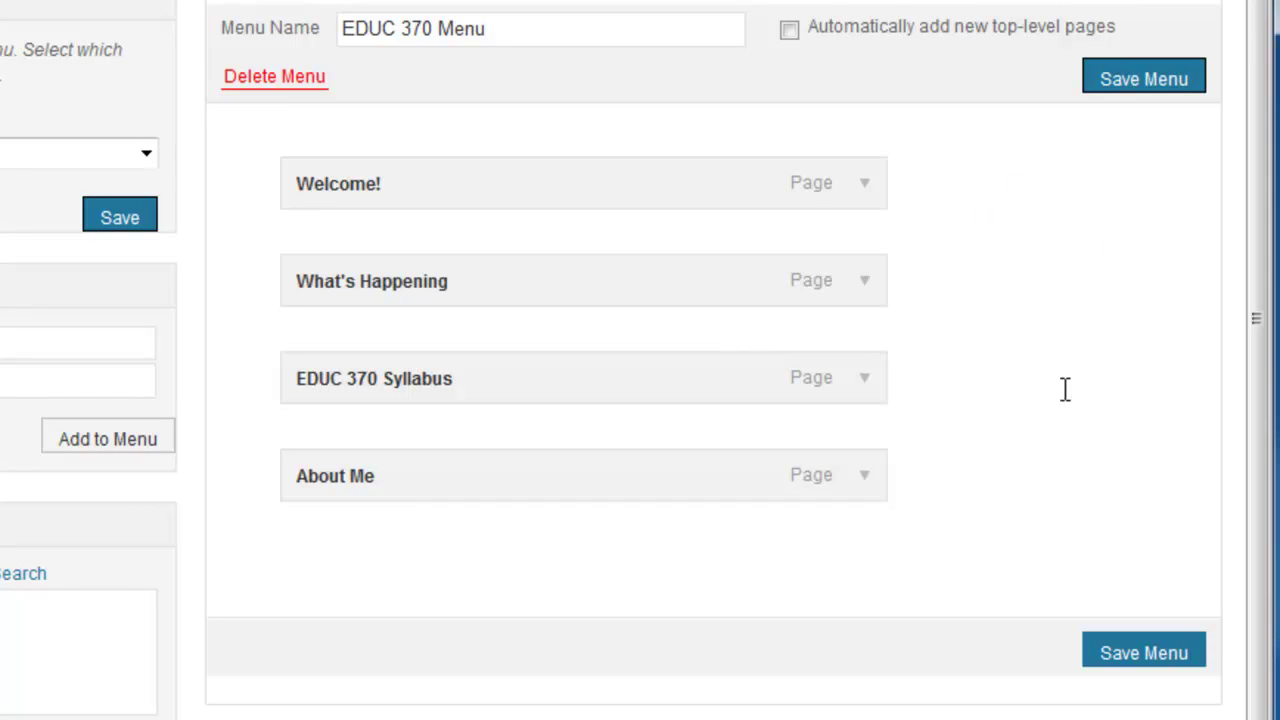
left_click(1140, 88)
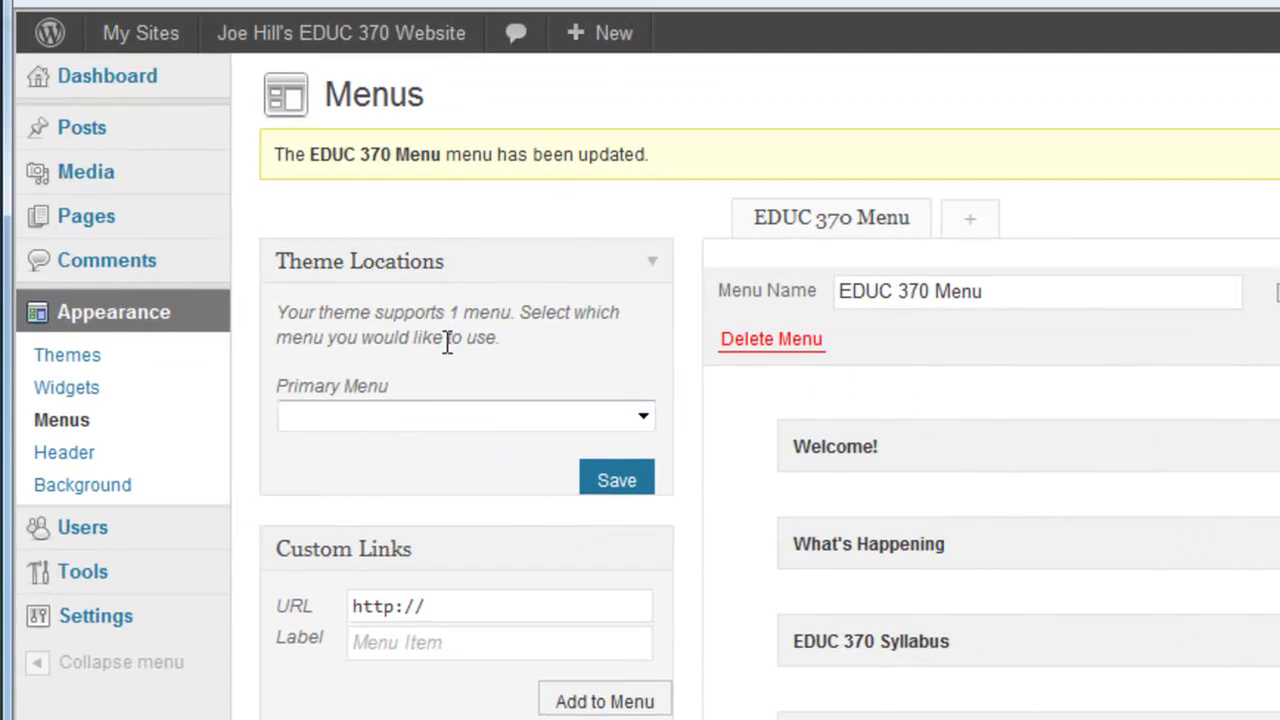
- Assign the EDUC 370 Menu as the theme's primary menu and save the theme location
left_click(643, 417)
left_click(431, 470)
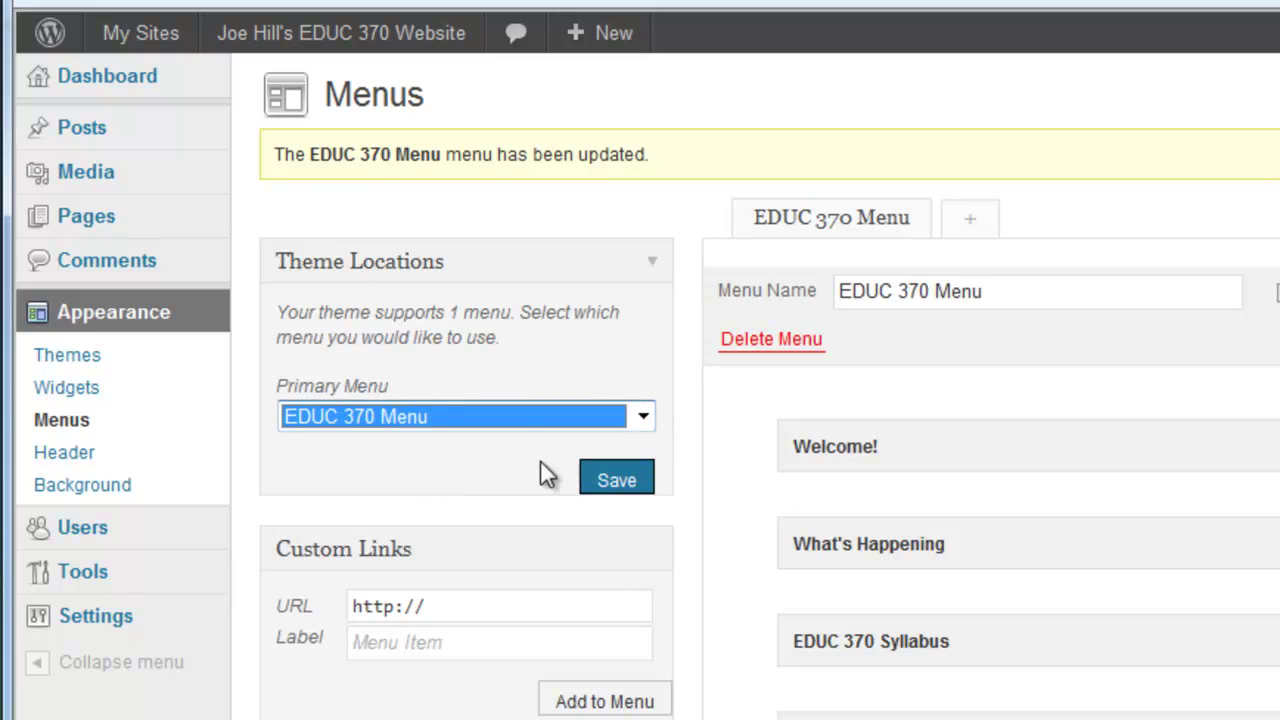
left_click(624, 484)
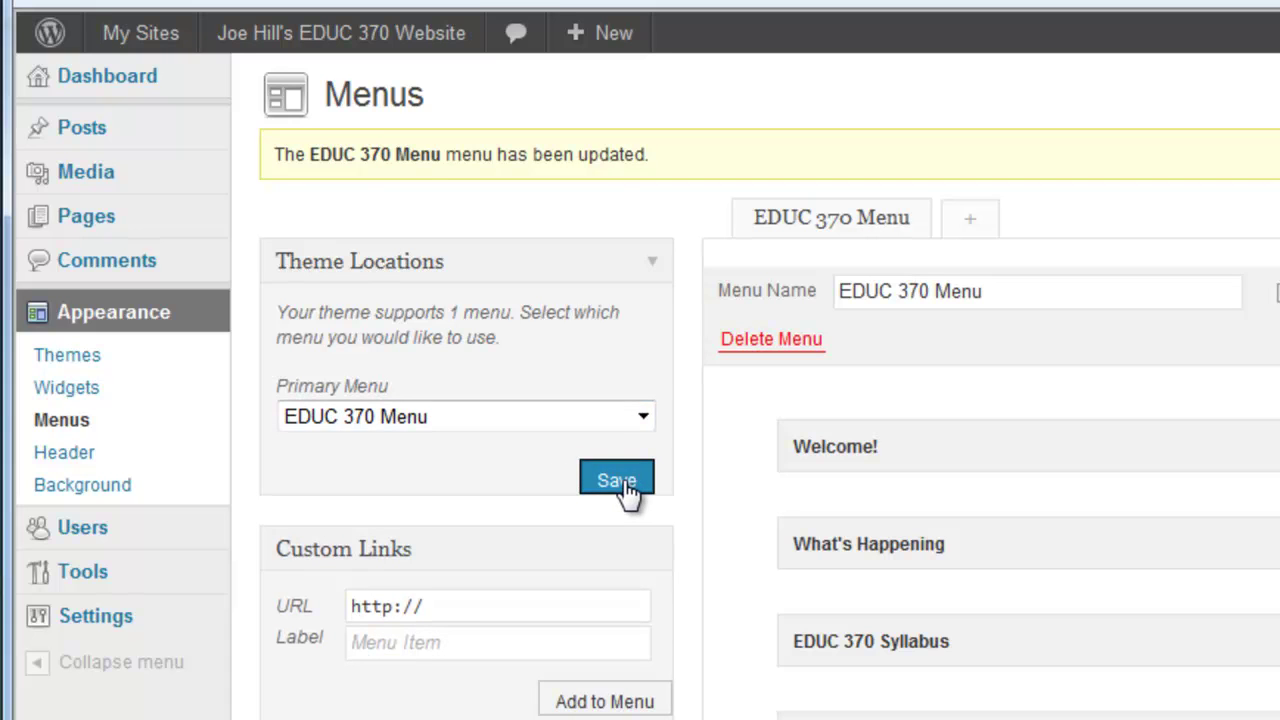
- Visit the public site and view the post on the What's Happening page through the new navigation menu
mouse_move(347, 37)
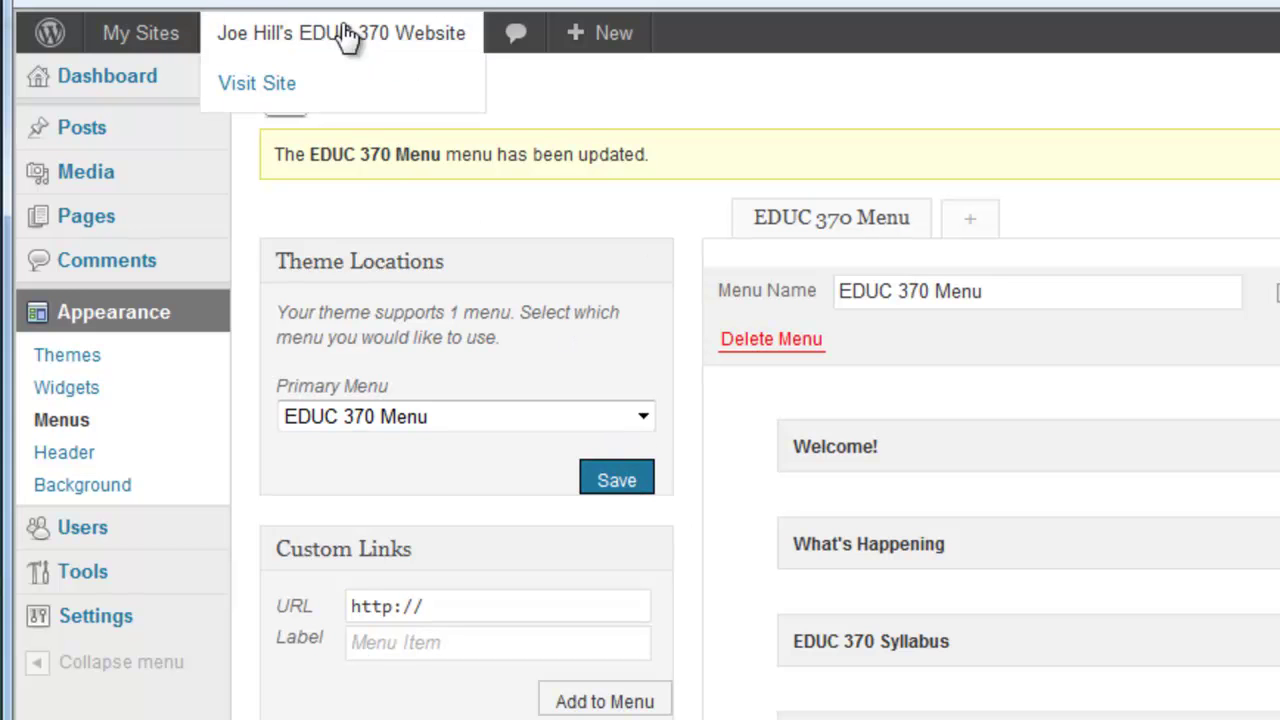
left_click(245, 88)
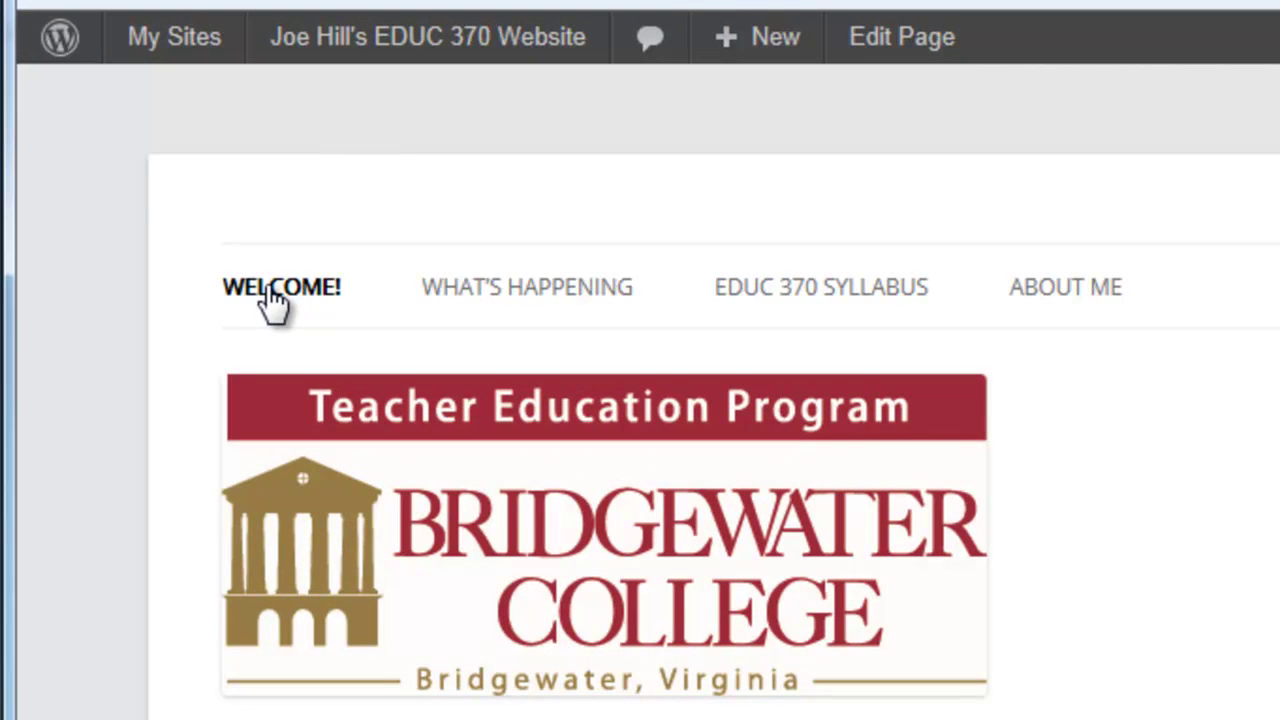
left_click(502, 292)
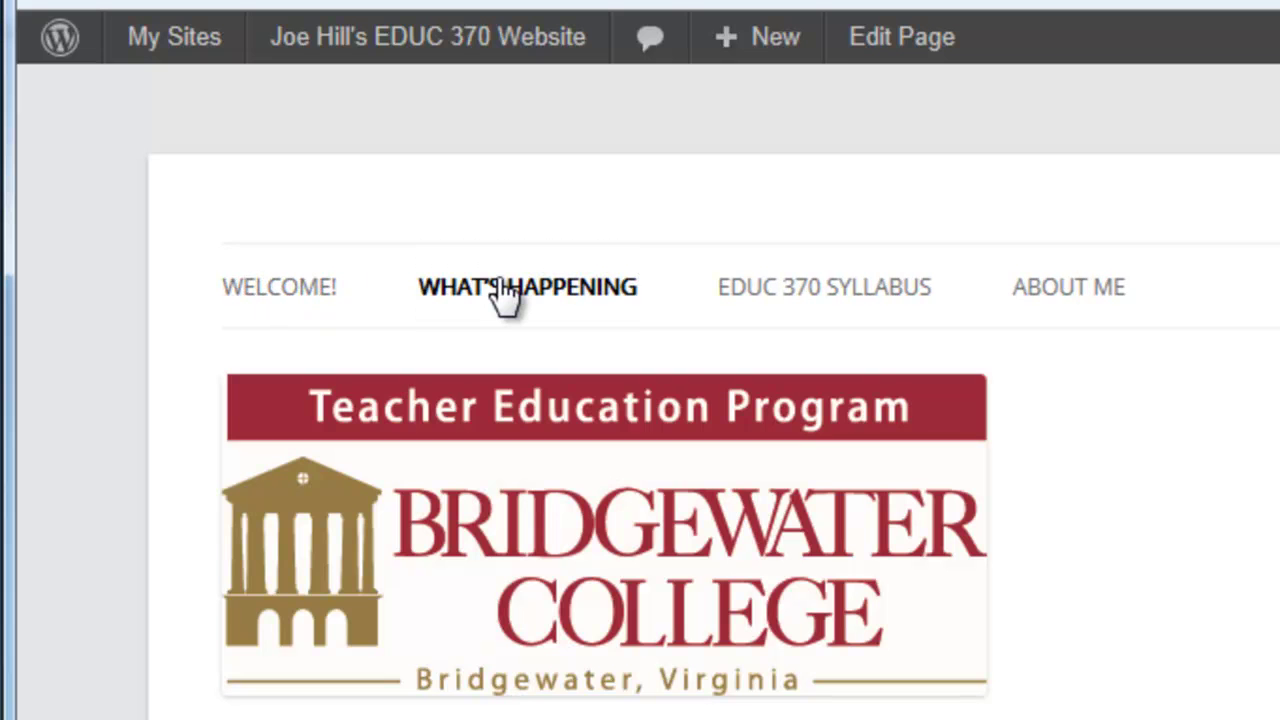
scroll(502, 295, "down", 4)
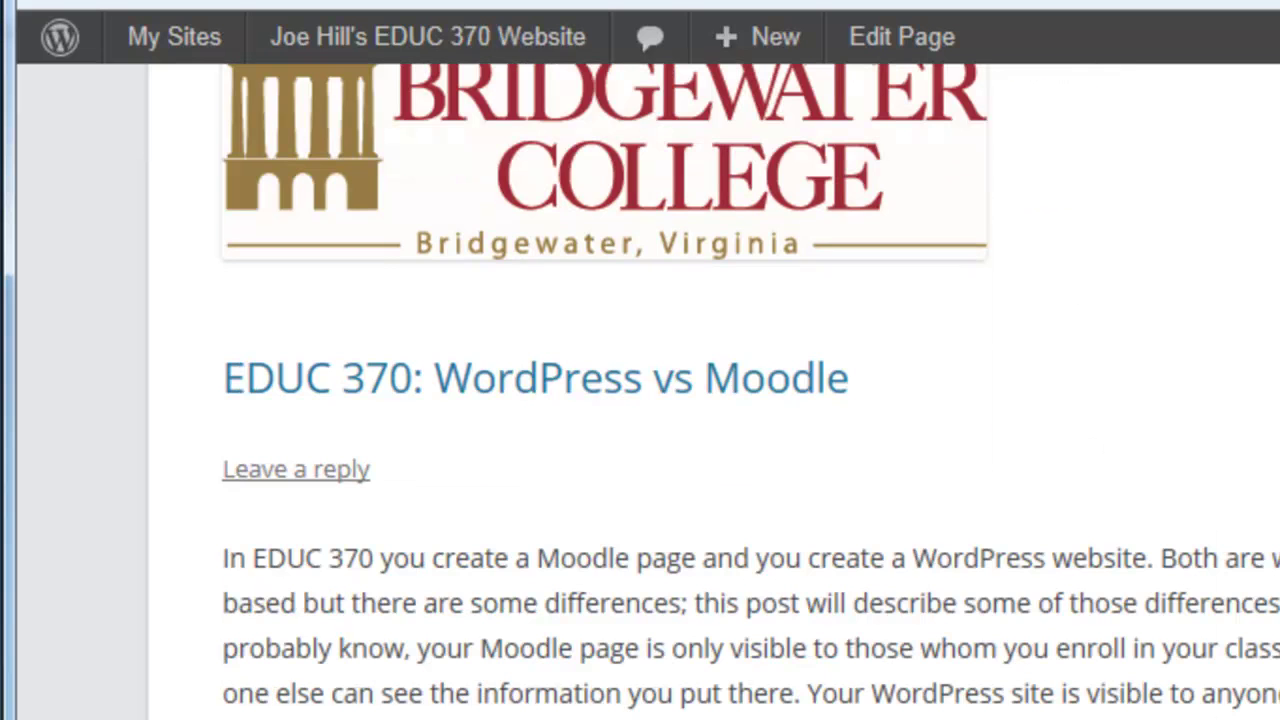
scroll(640, 400, "down", 2)
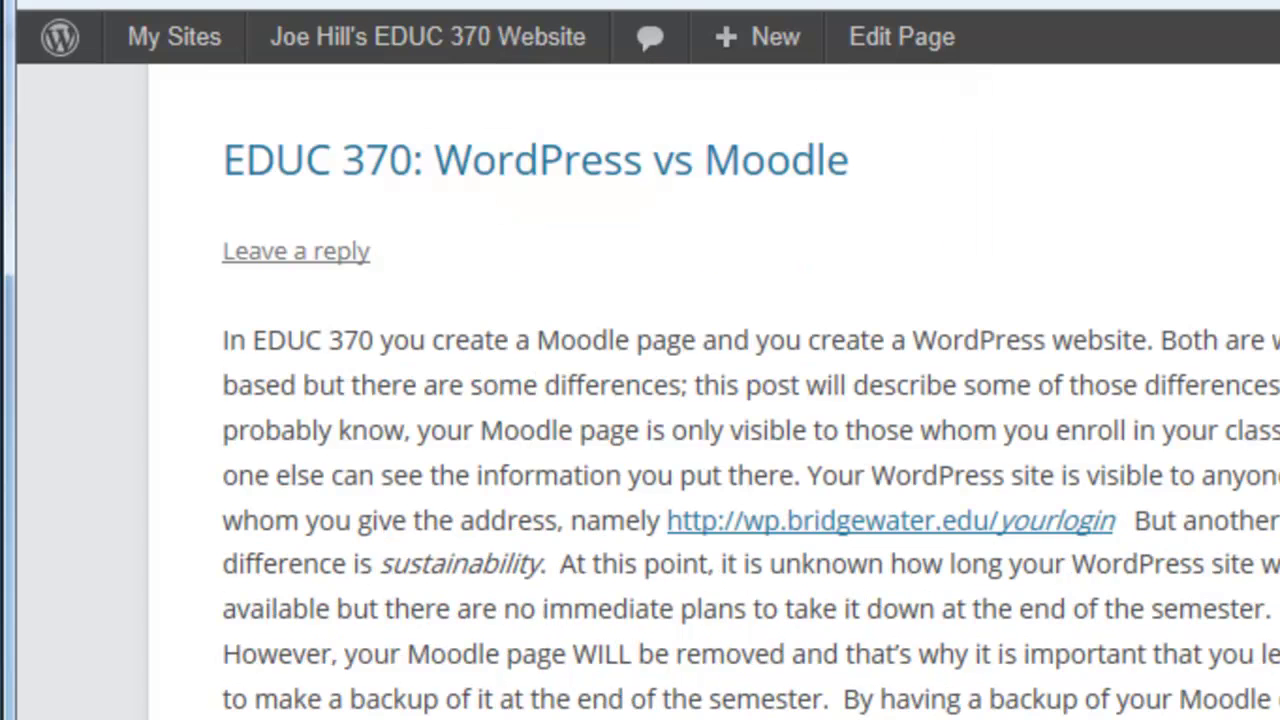
scroll(640, 400, "up", 2)
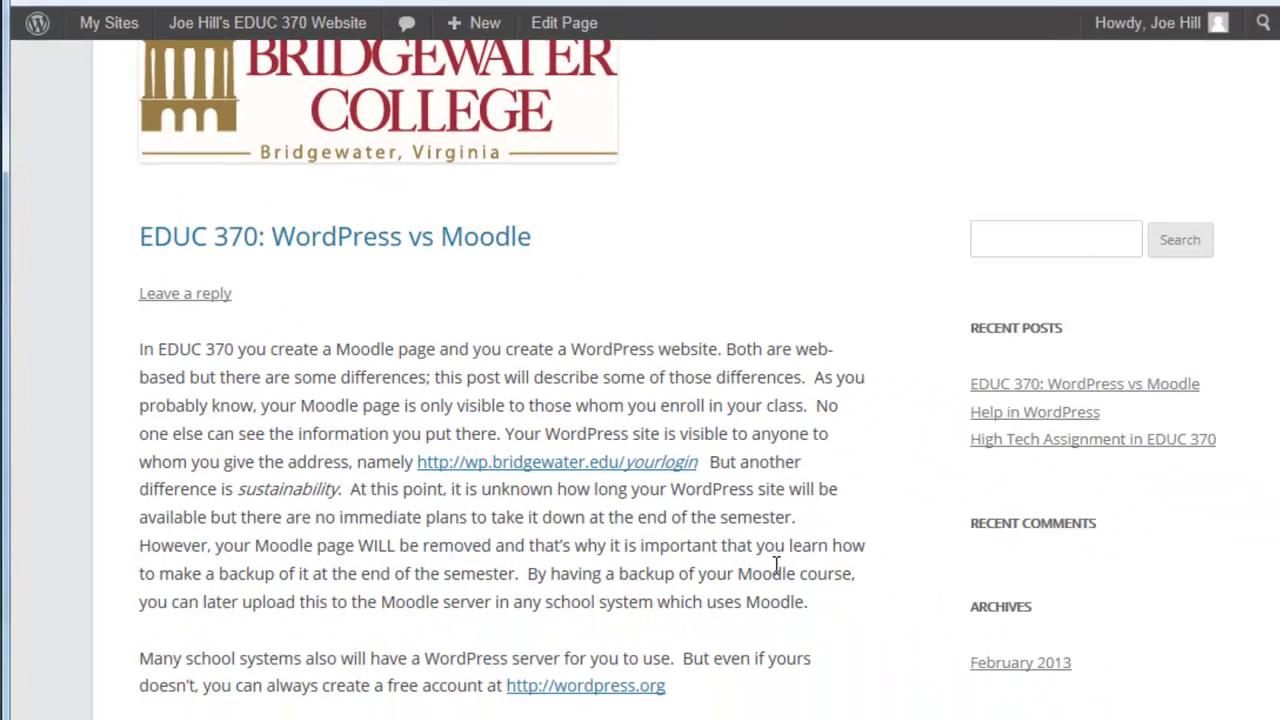
- Check the EDUC 370 Syllabus and About Me menu links, then return to What's Happening and examine the post's reply link
scroll(640, 400, "up", 5)
left_click(646, 229)
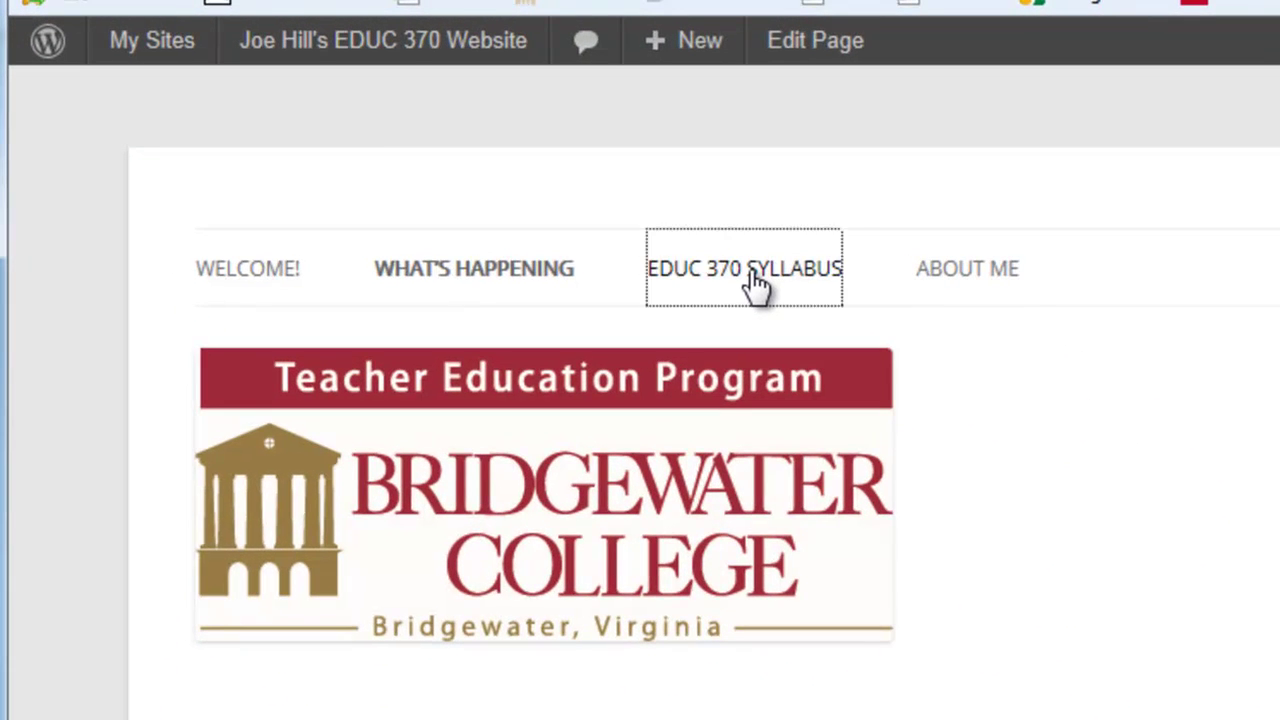
left_click(1001, 281)
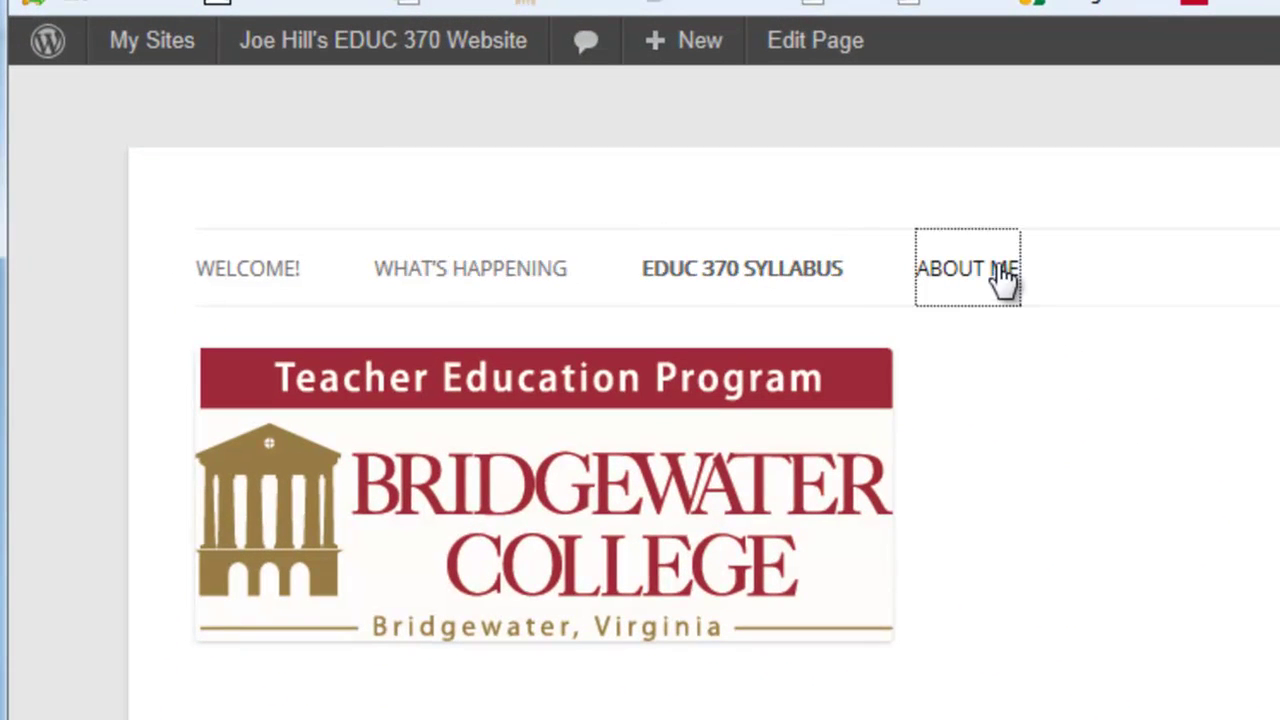
left_click(768, 278)
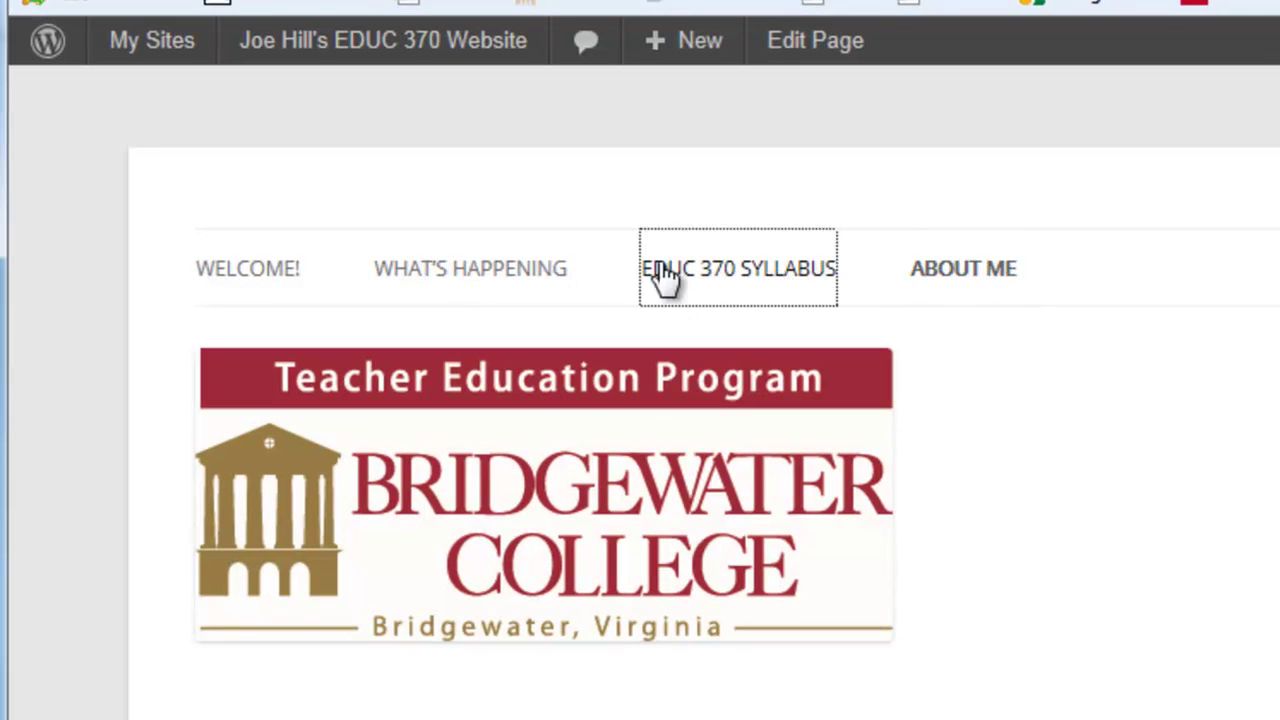
left_click(518, 278)
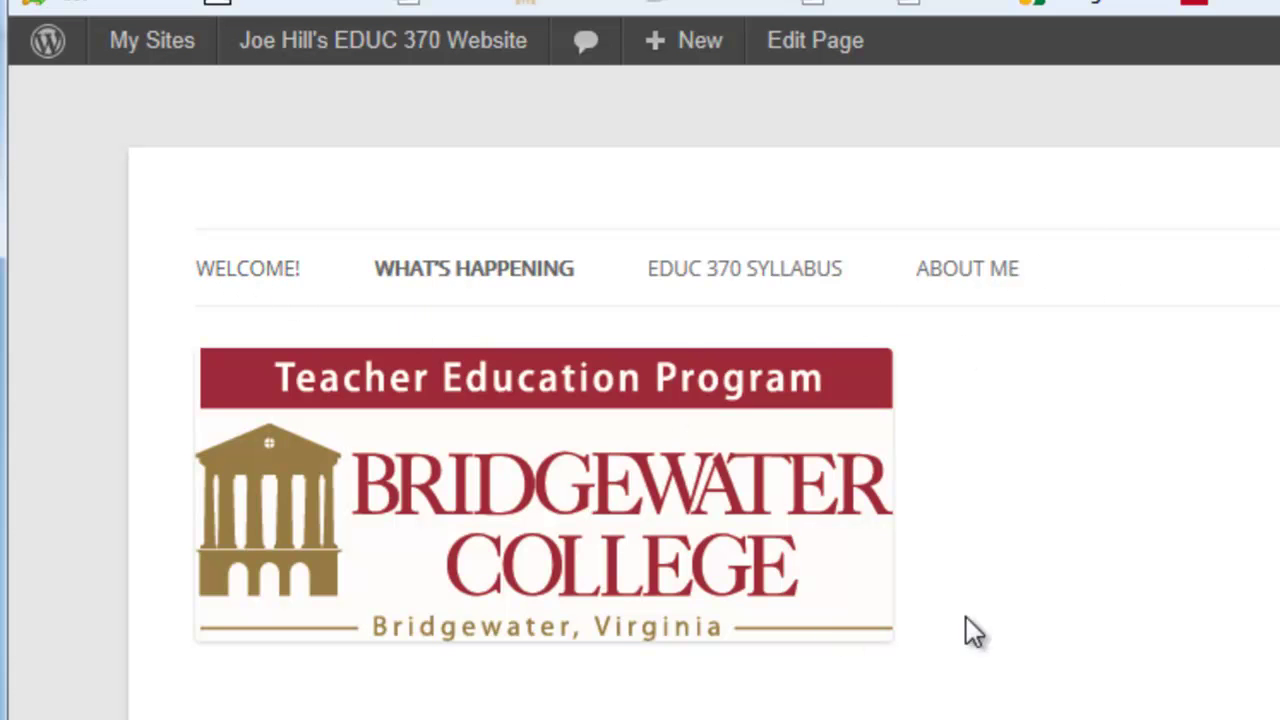
scroll(945, 629, "down", 4)
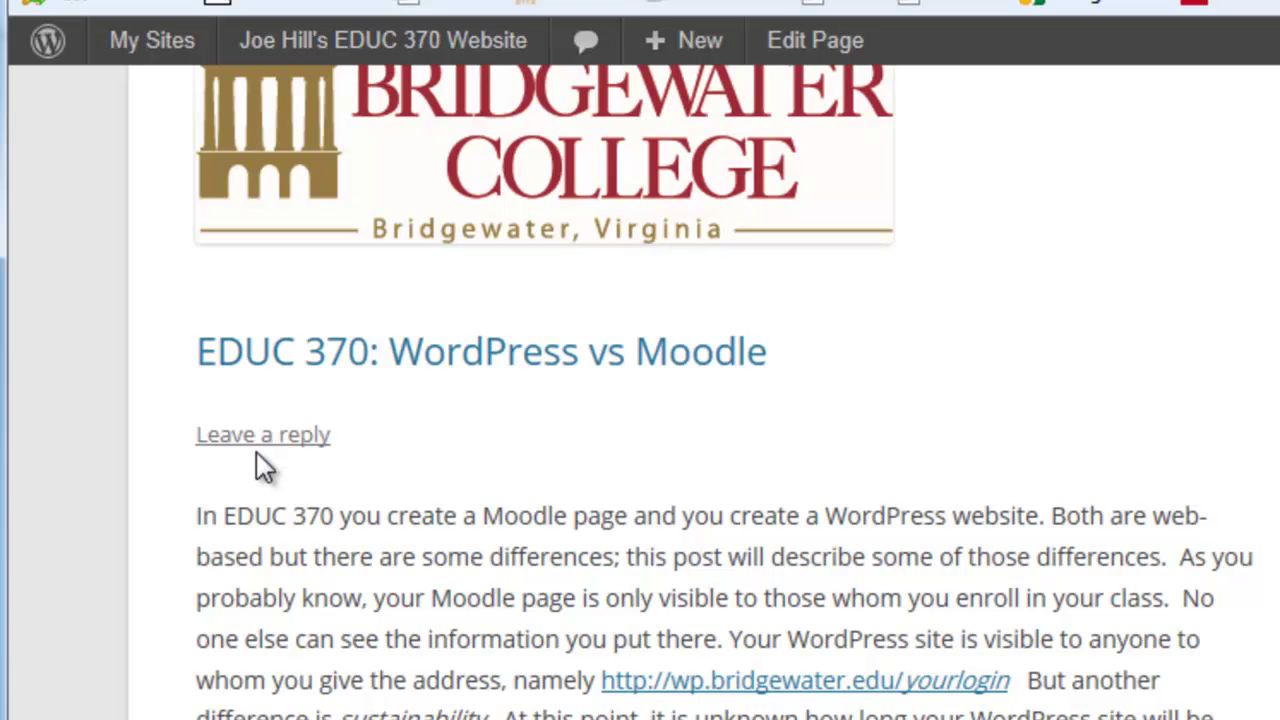
scroll(268, 462, "up", 4)
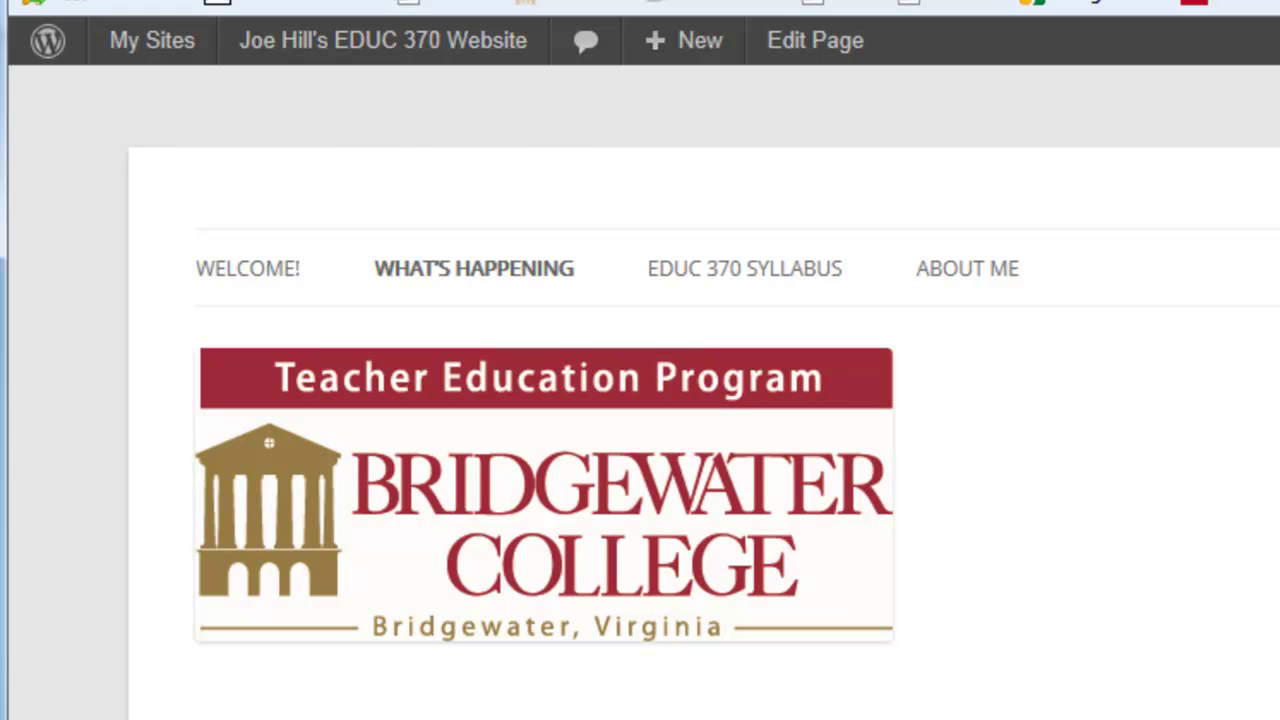
- In the dashboard's Discussion settings, require that an administrator must always approve a comment before it appears
mouse_move(380, 25)
left_click(294, 94)
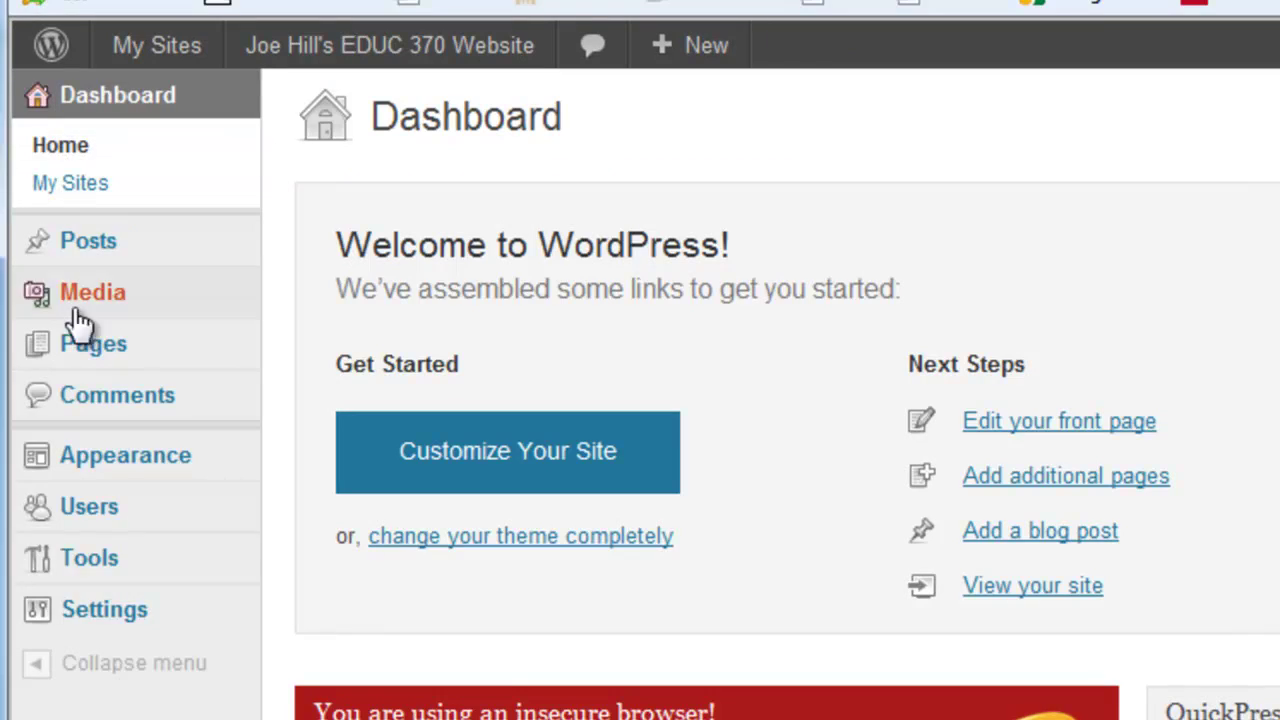
mouse_move(80, 608)
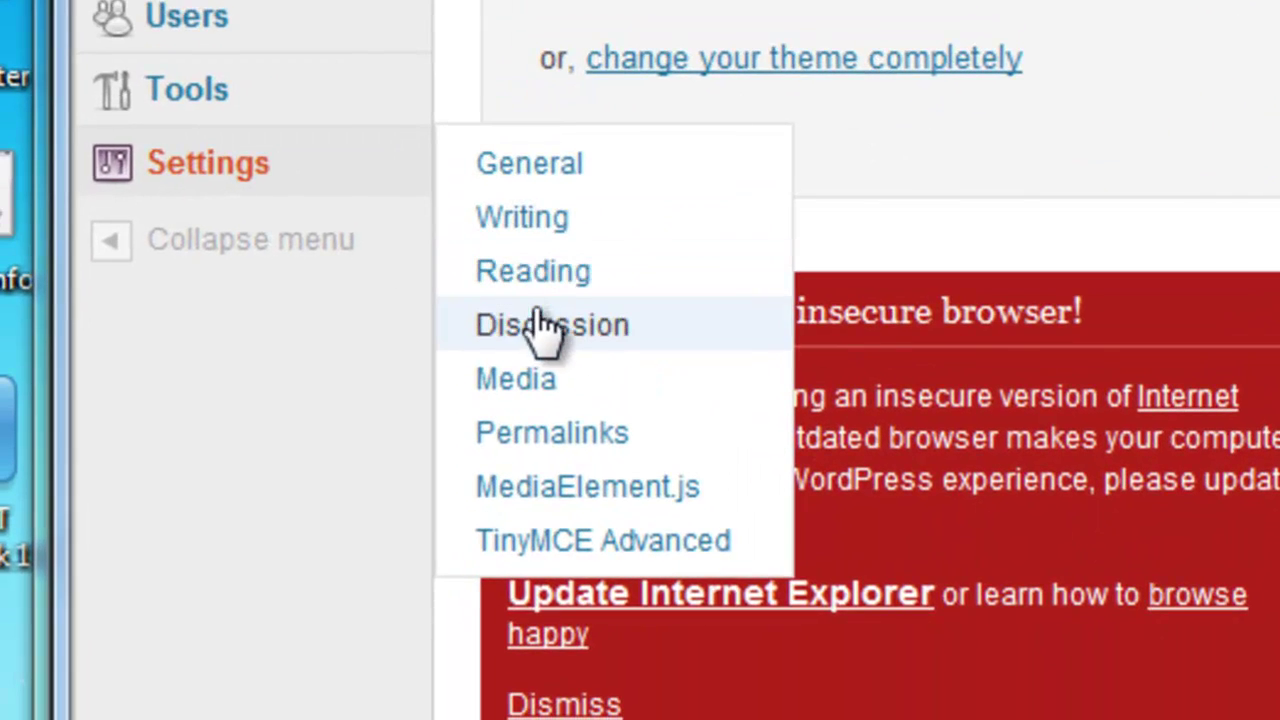
left_click(545, 339)
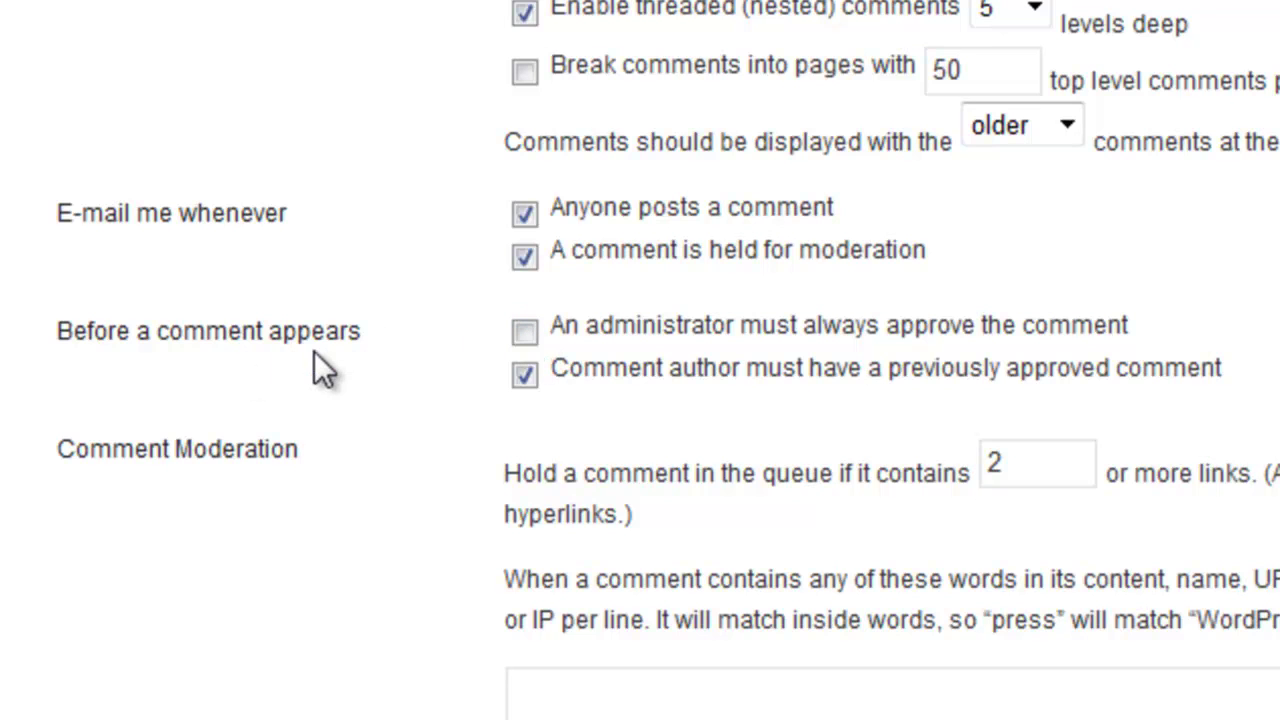
left_click(524, 332)
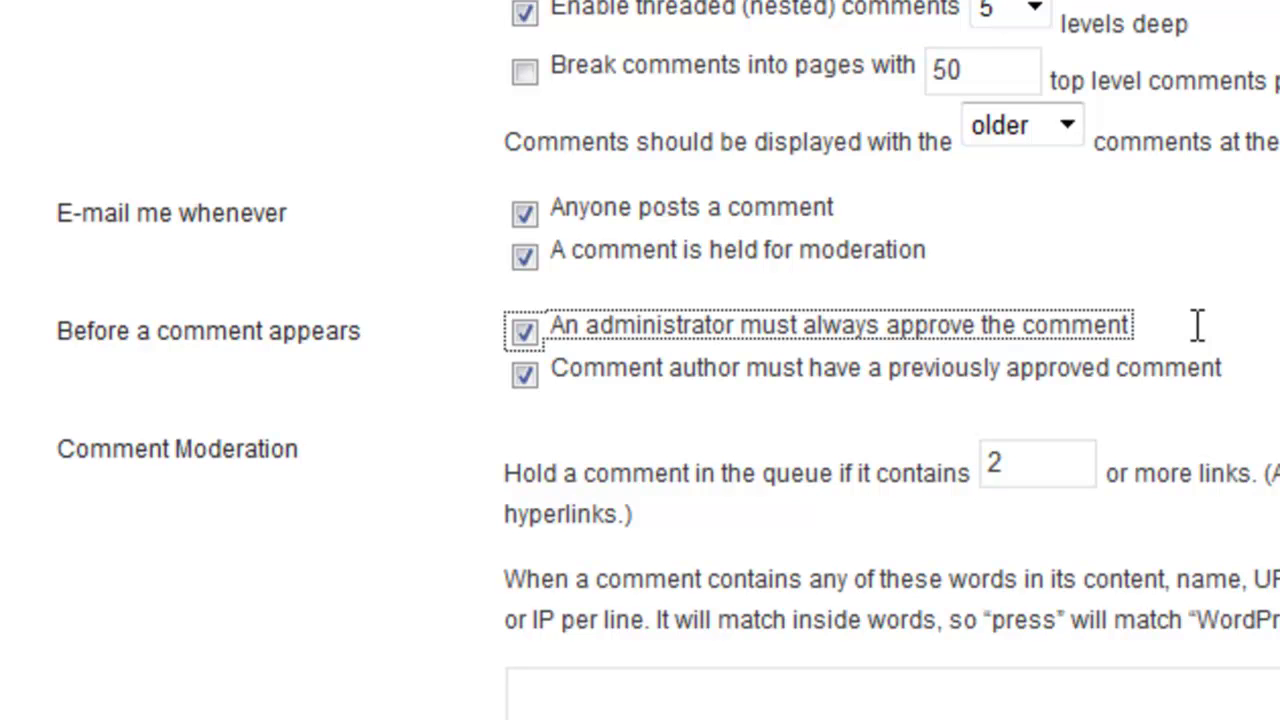
- Visit the public site and review the Welcome page's sidebar sections, including Recent Posts, Recent Comments, Archives, Categories and Meta
scroll(1195, 330, "up", 3)
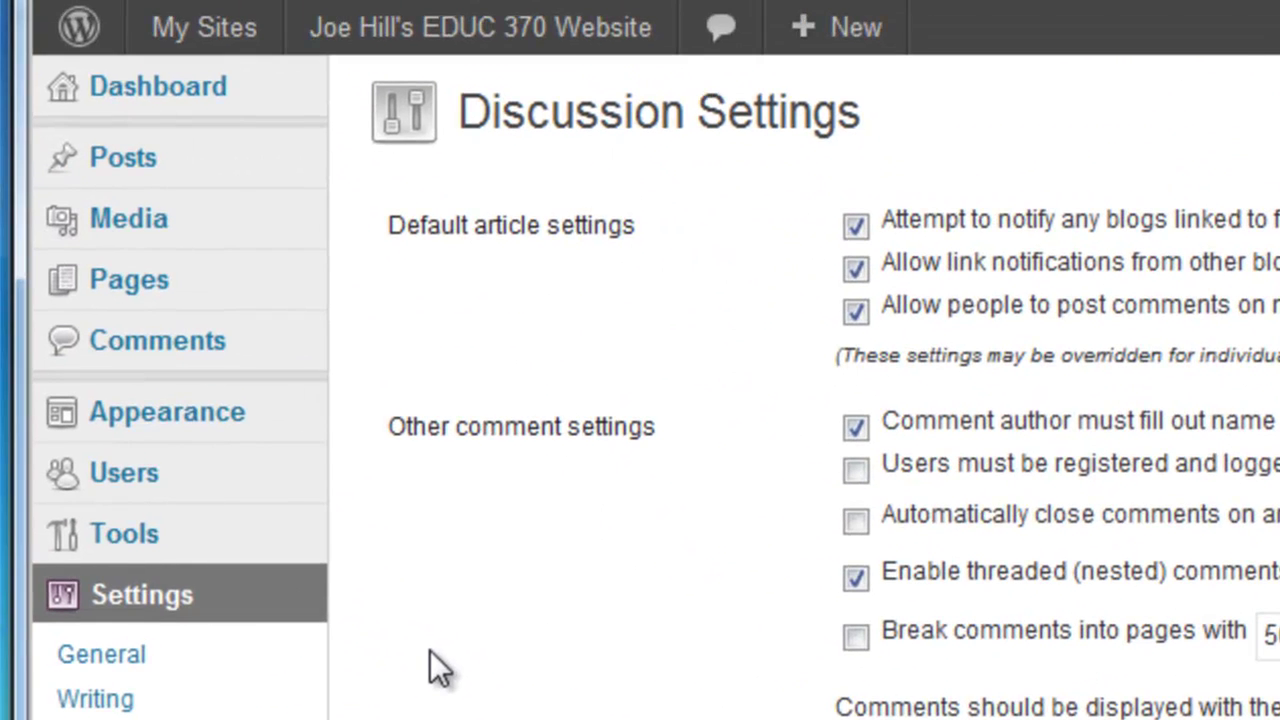
mouse_move(357, 29)
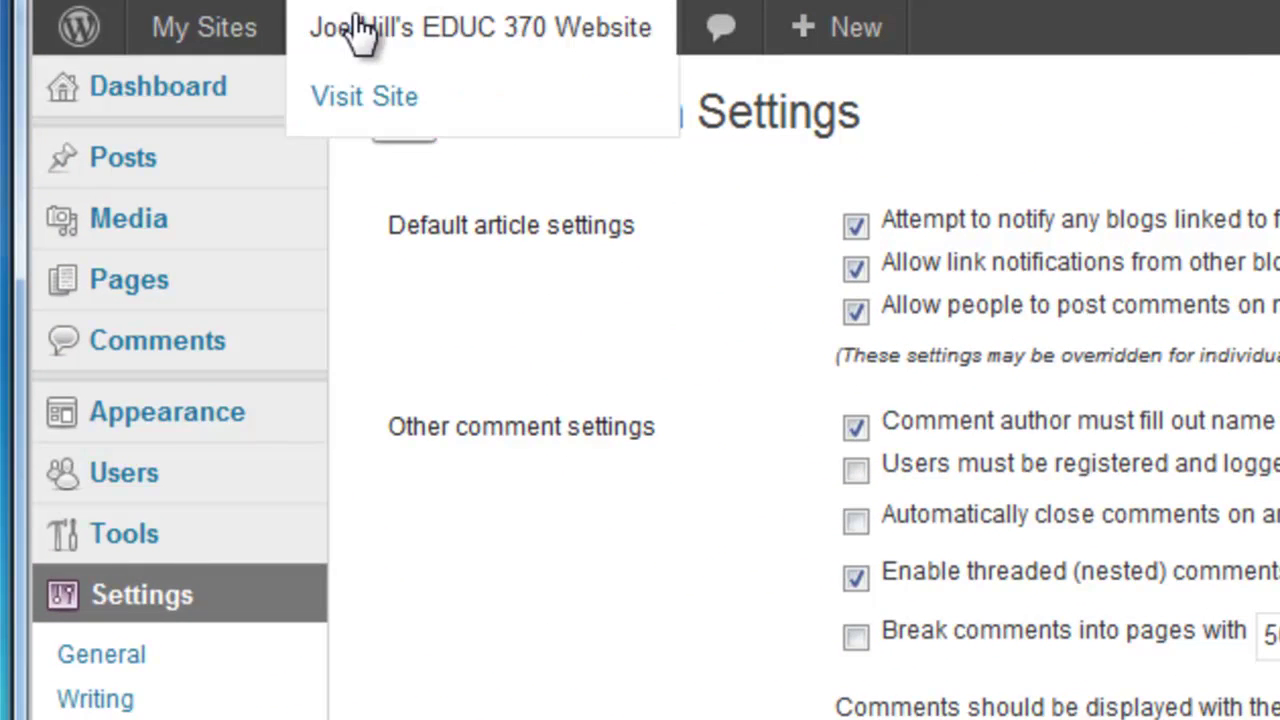
left_click(358, 118)
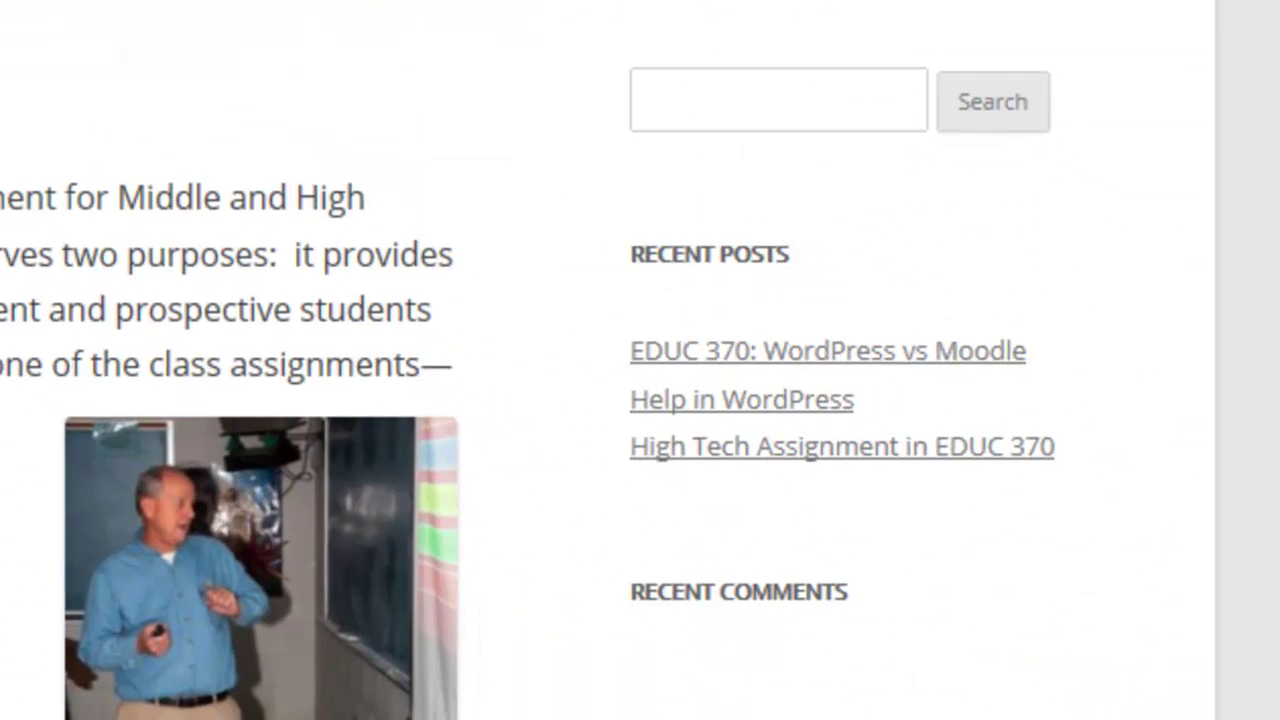
scroll(640, 360, "down", 7)
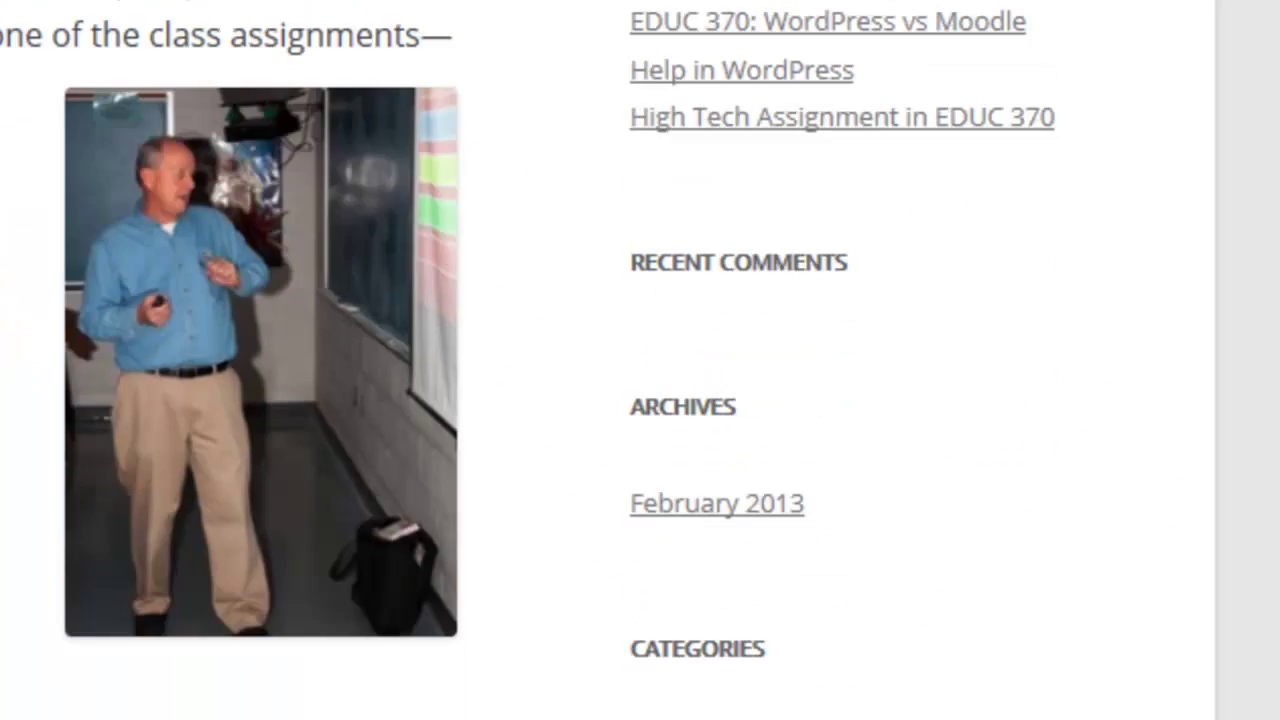
scroll(640, 360, "up", 3)
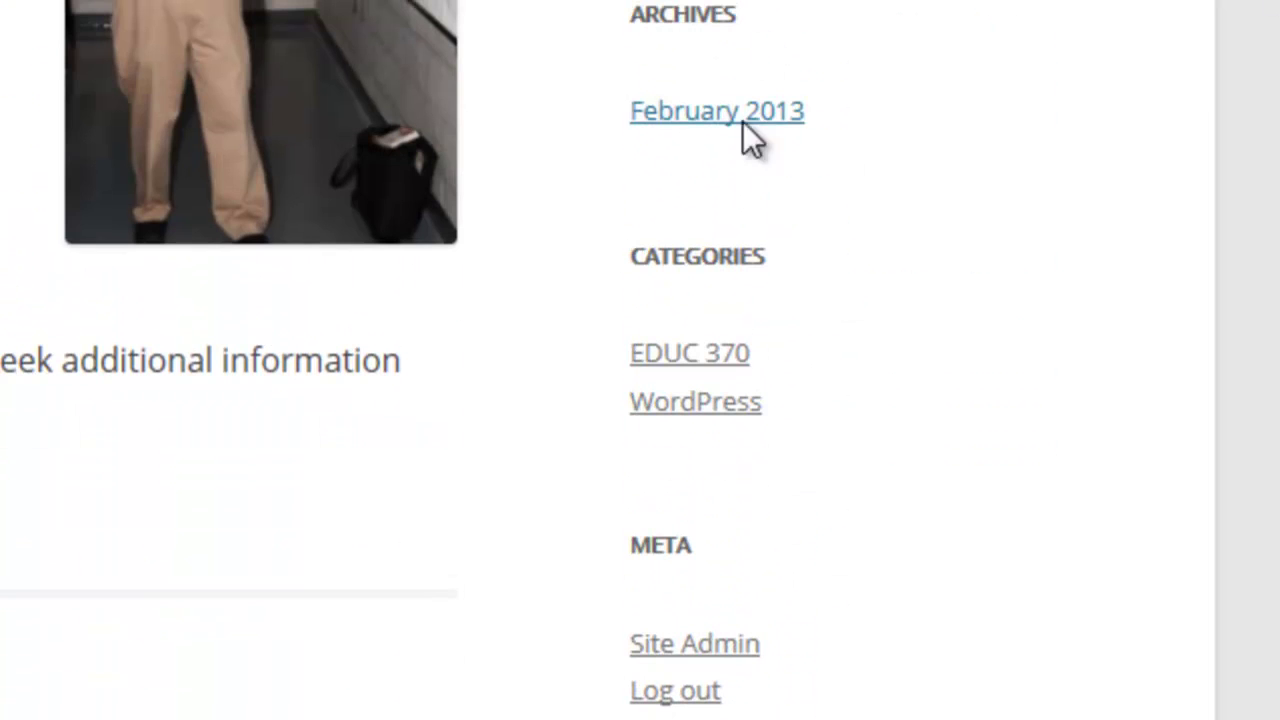
scroll(749, 620, "up", 5)
scroll(640, 360, "up", 10)
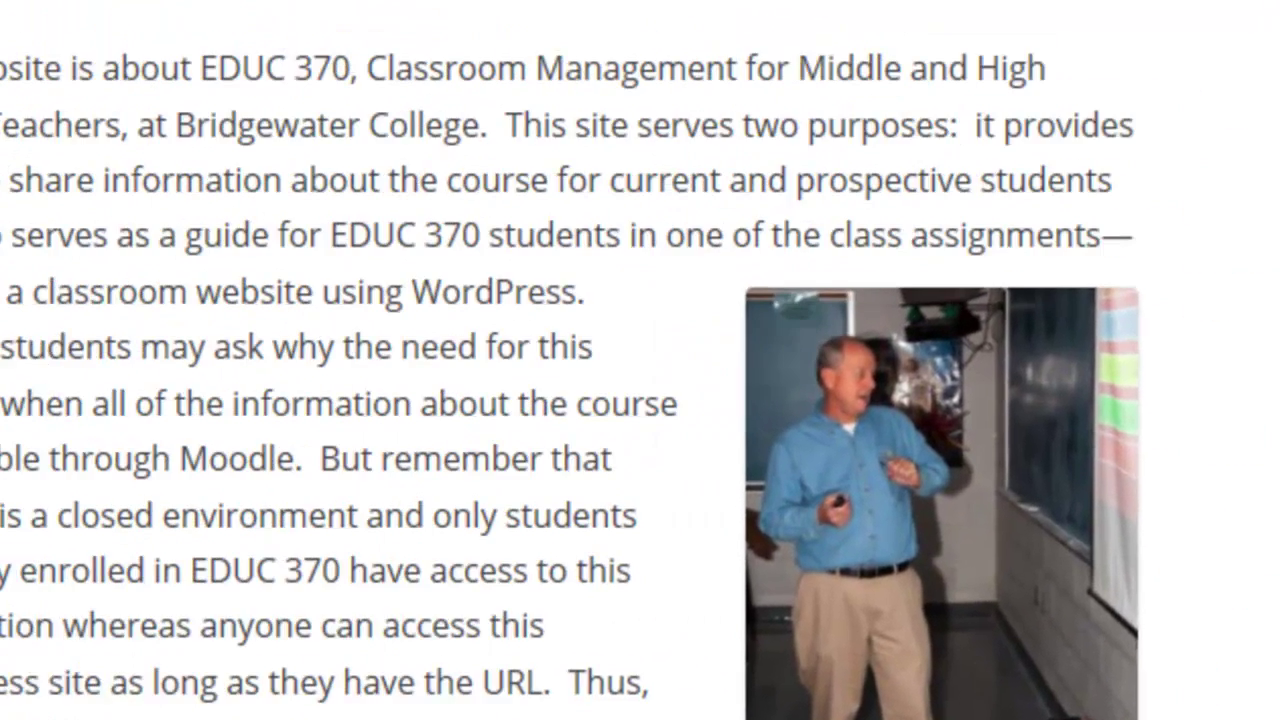